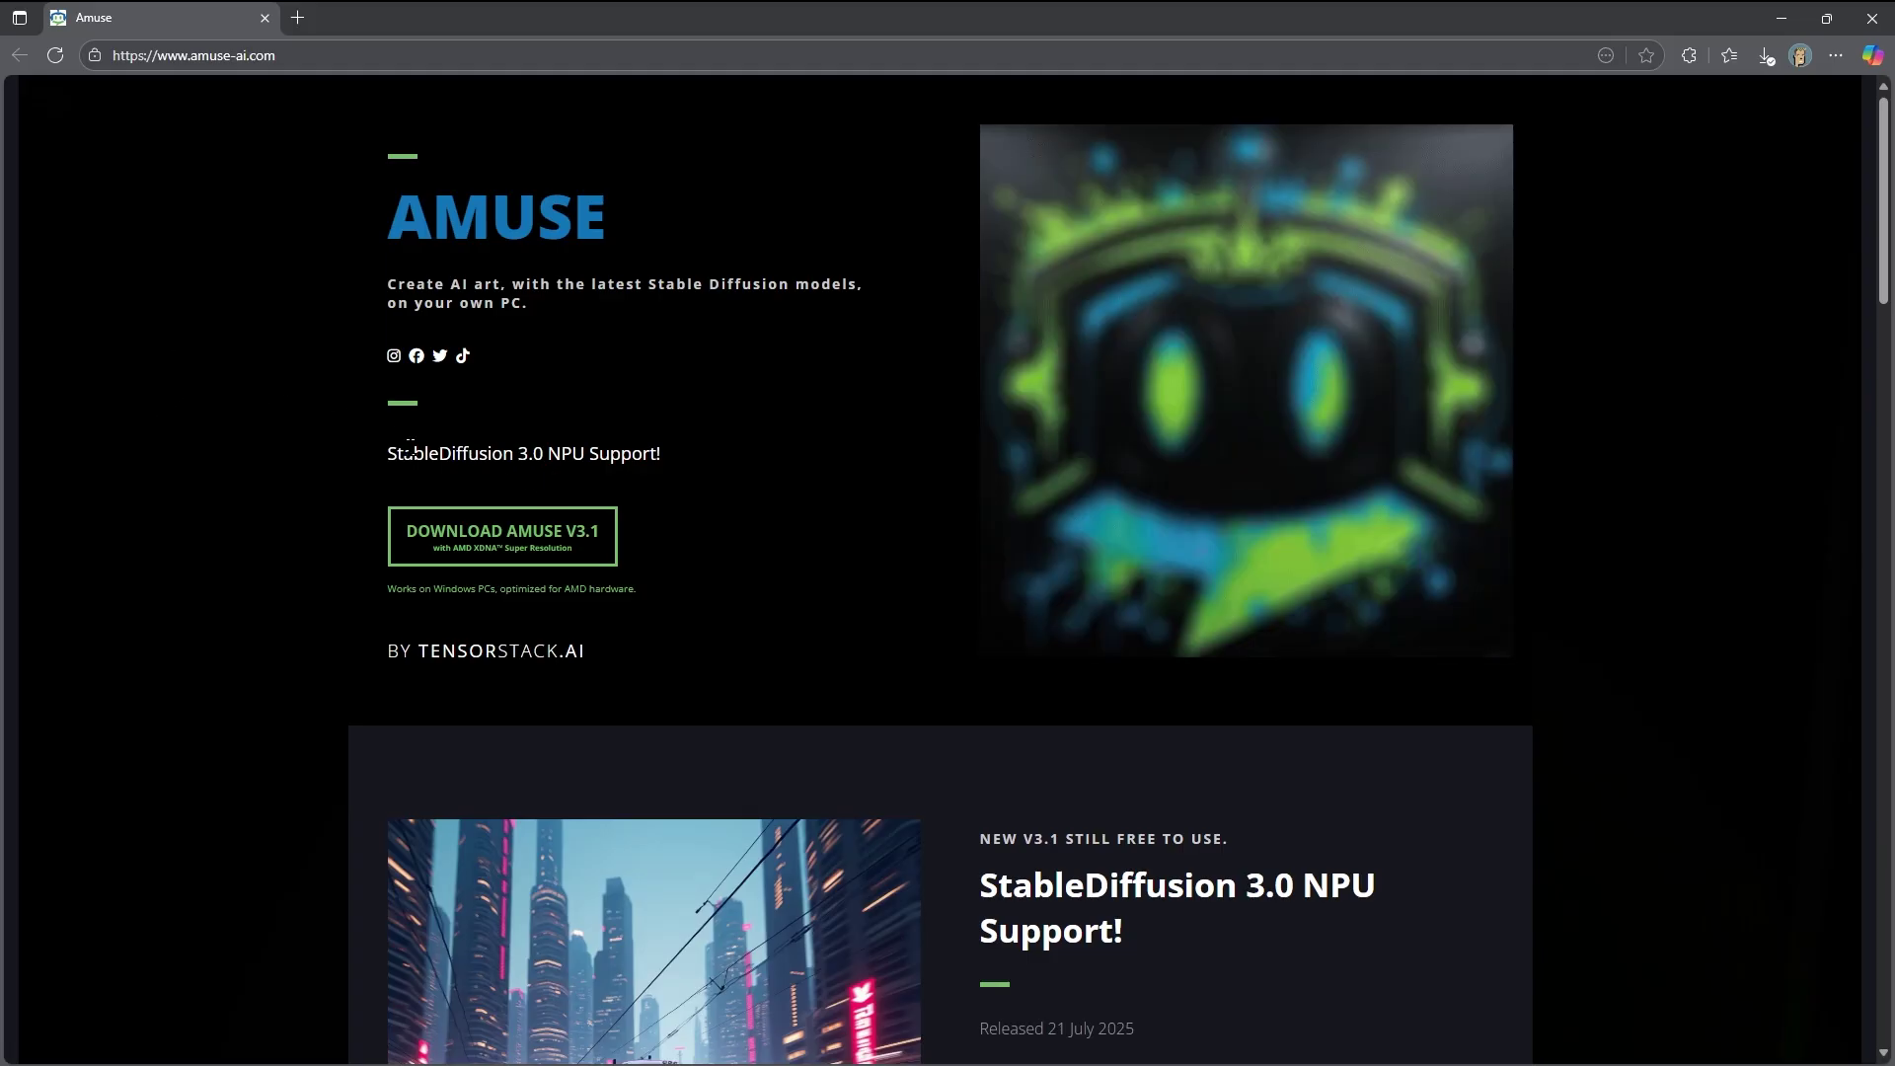
- Highlight the 'StableDiffusion 3.0 NPU Support!' headline on amuse-ai.com, then scroll down the page
left_click_drag(385, 463, 668, 485)
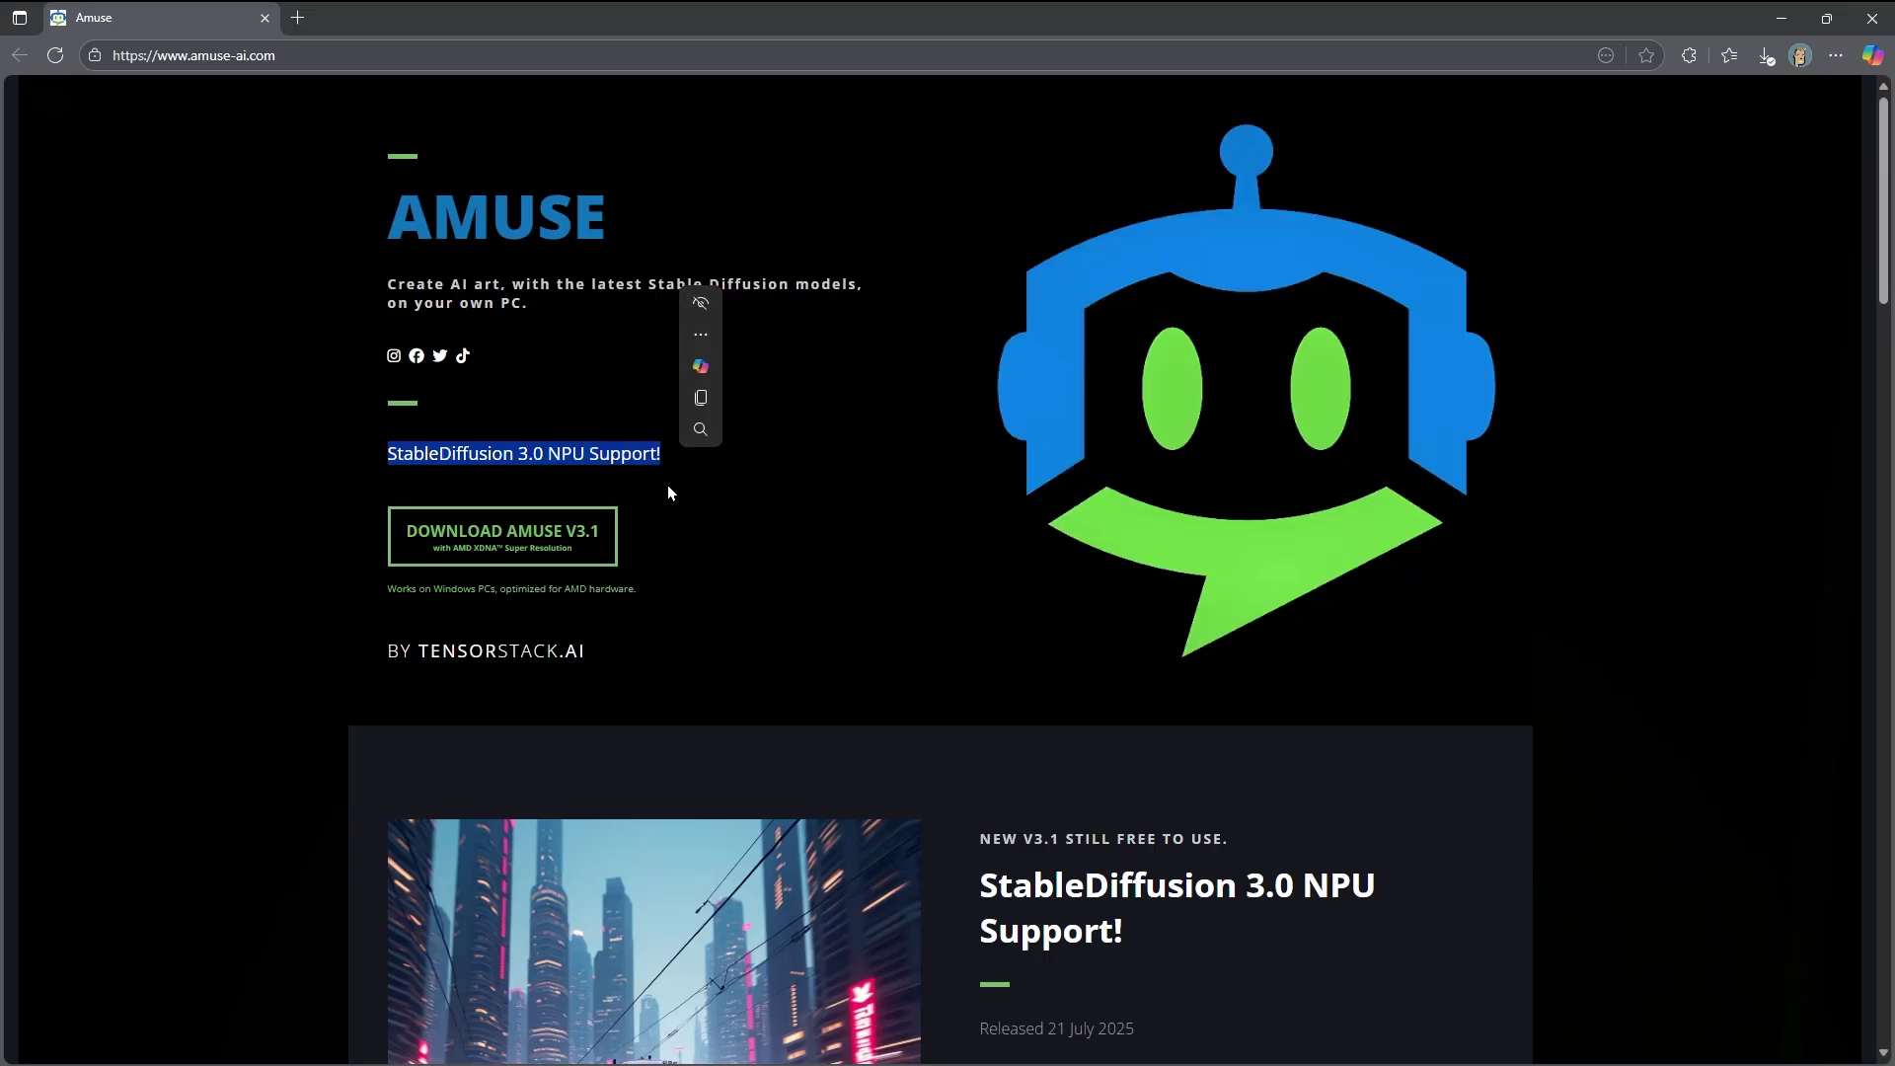
left_click(770, 566)
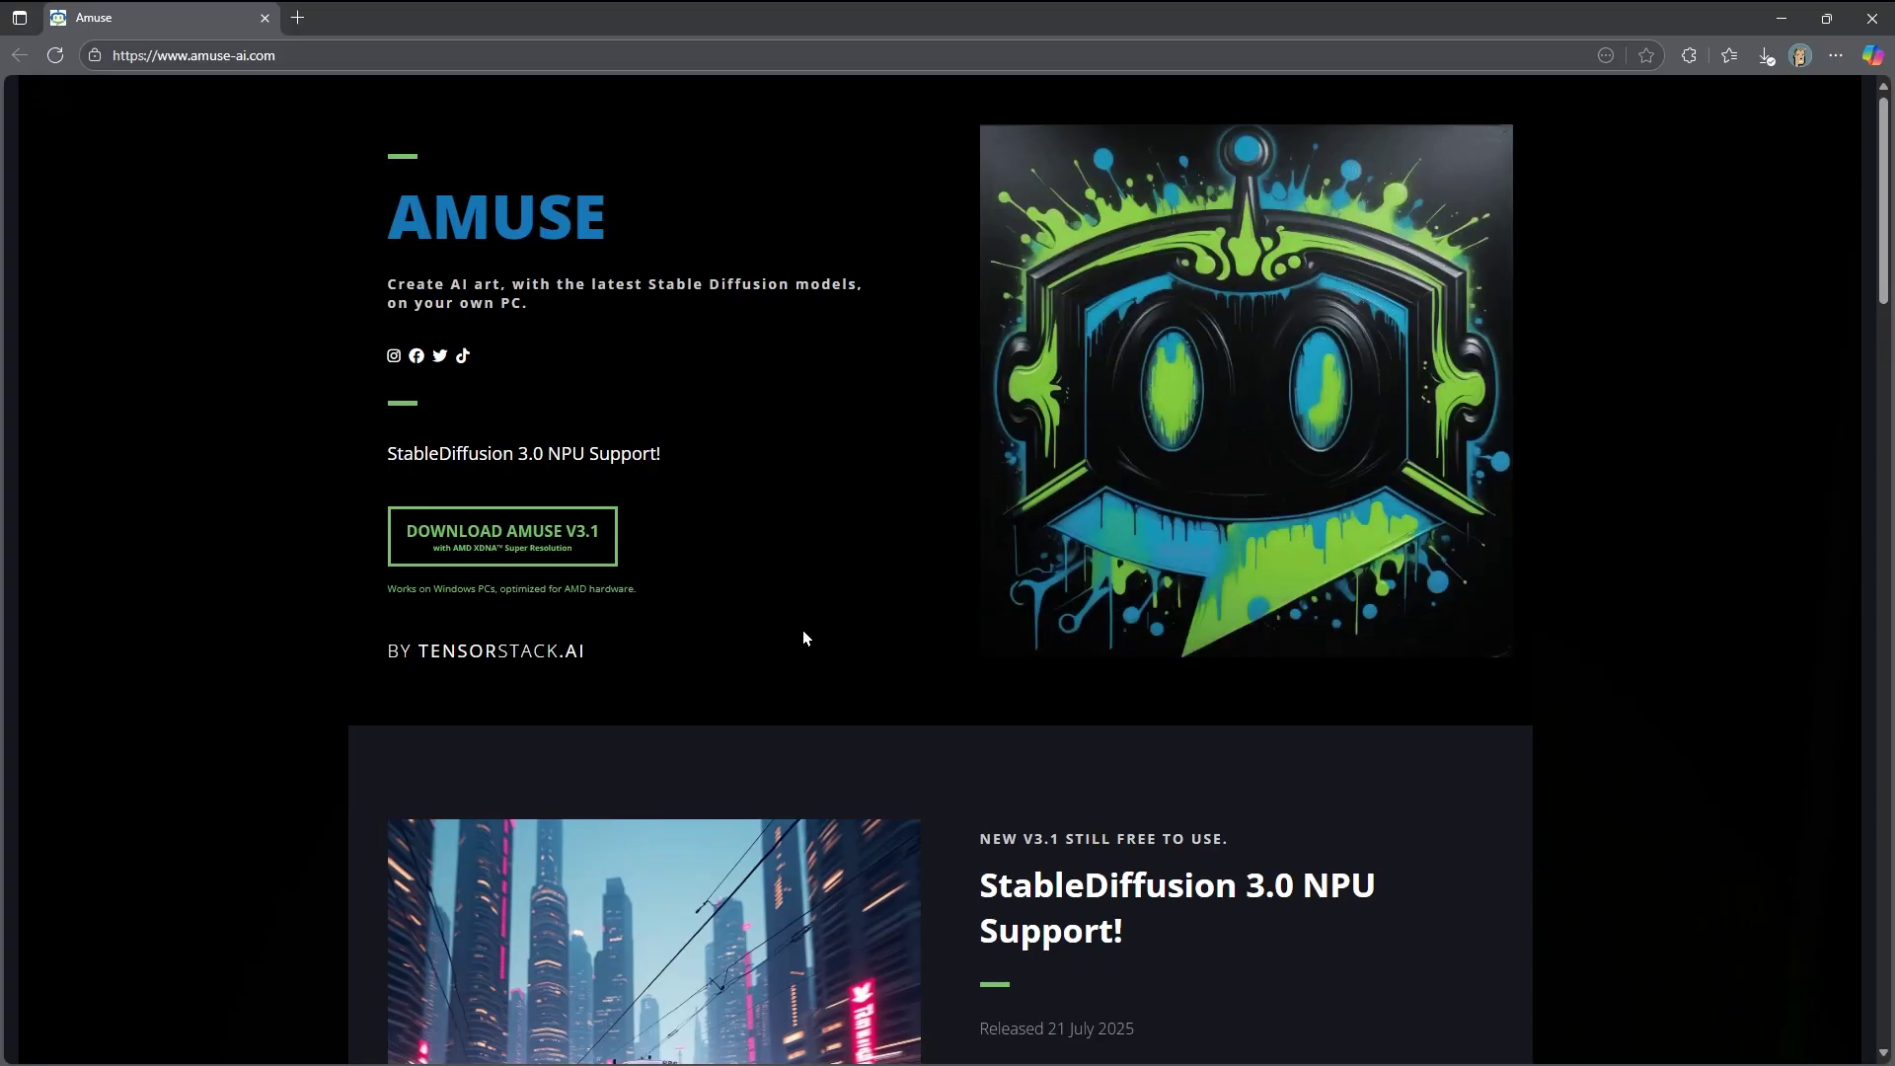
scroll(804, 633, "down", 6)
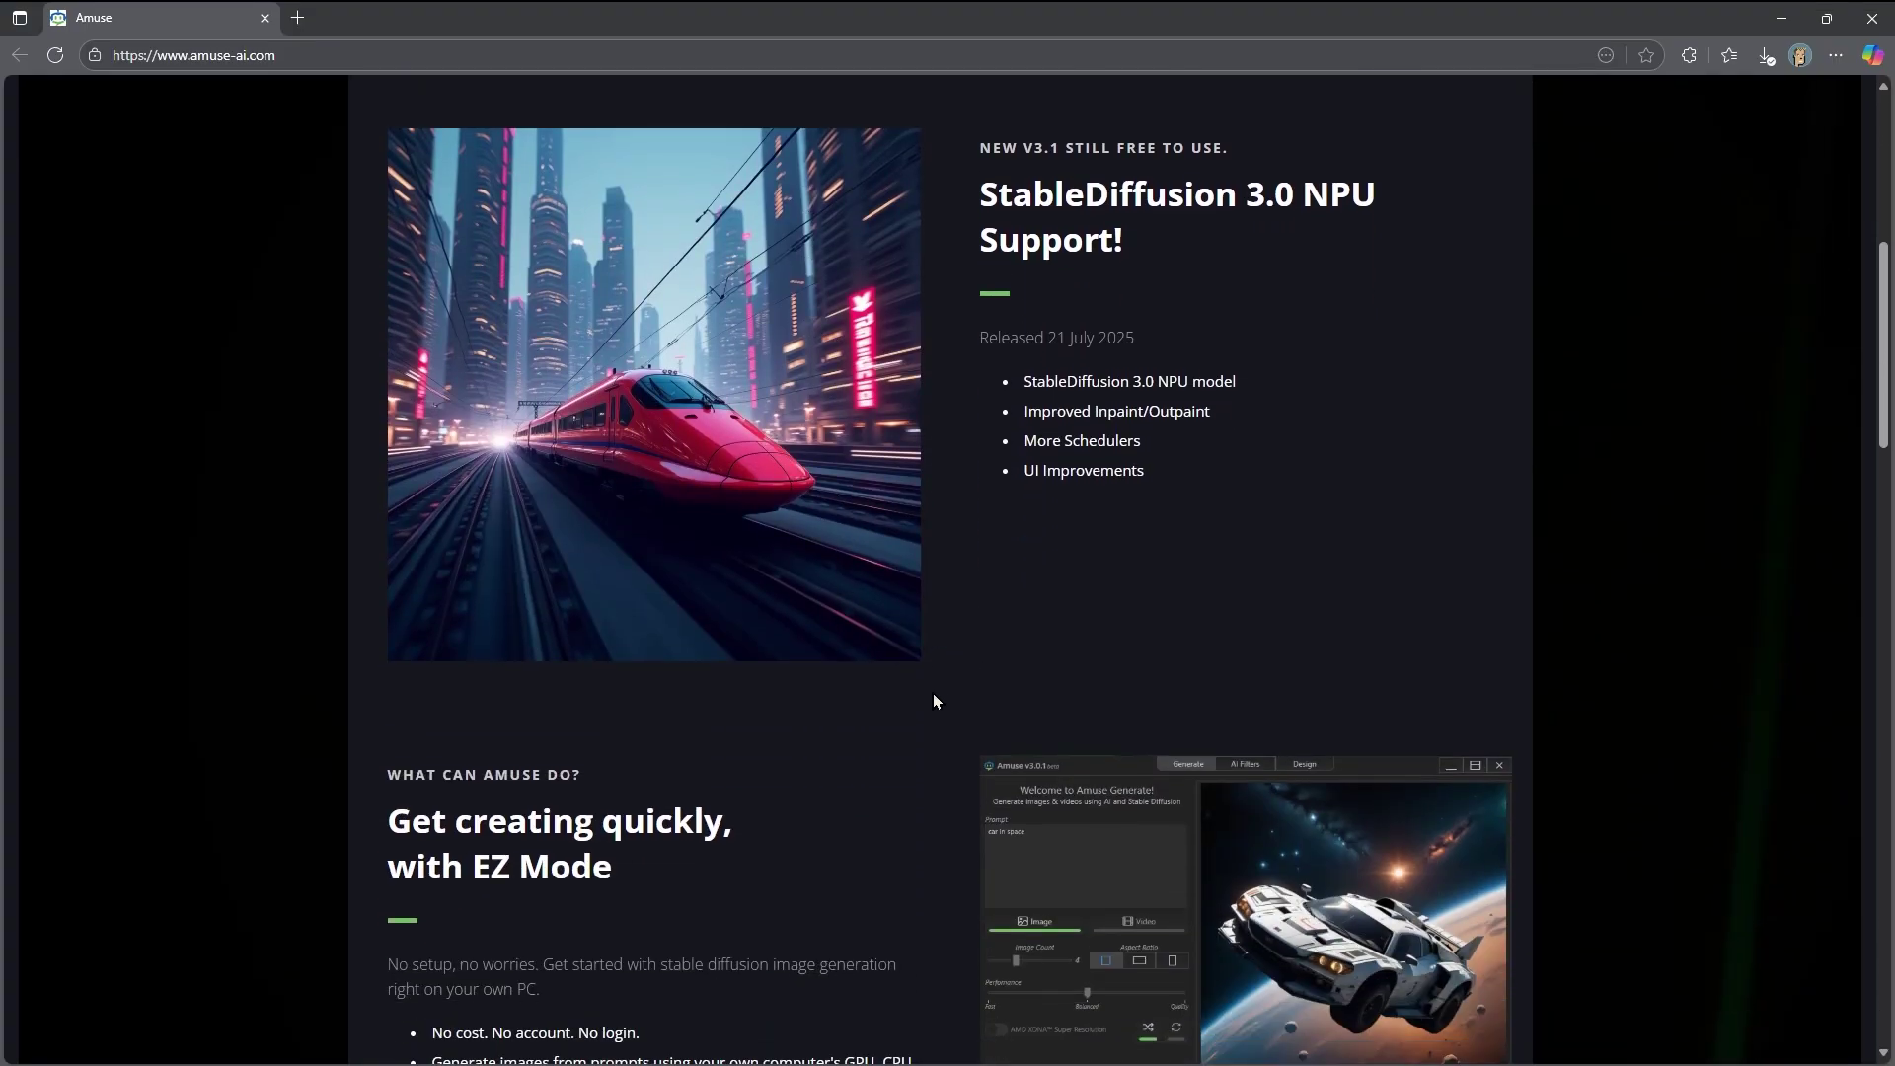
scroll(928, 704, "down", 5)
scroll(912, 702, "down", 3)
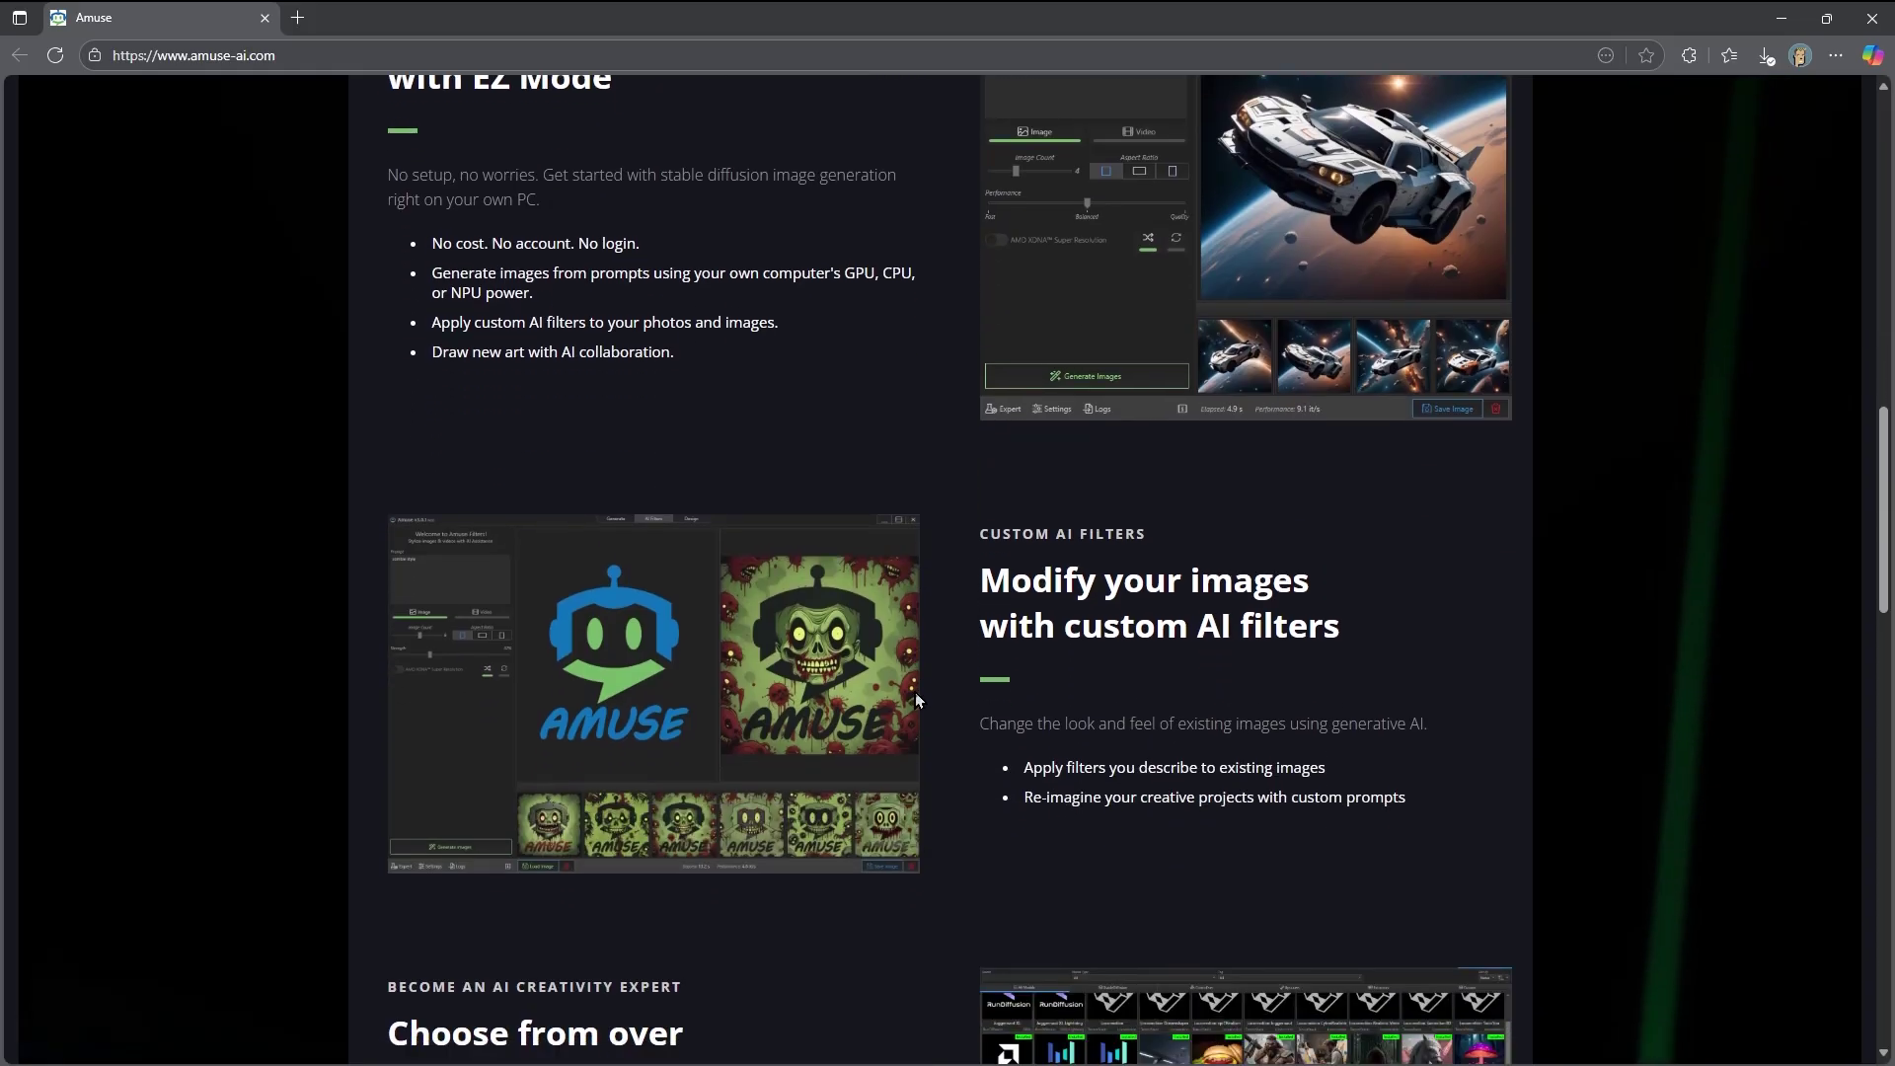
- Download the Amuse_v3.1.0.exe installer (Amuse v3.1) and minimize Edge
scroll(918, 693, "down", 7)
scroll(927, 693, "down", 4)
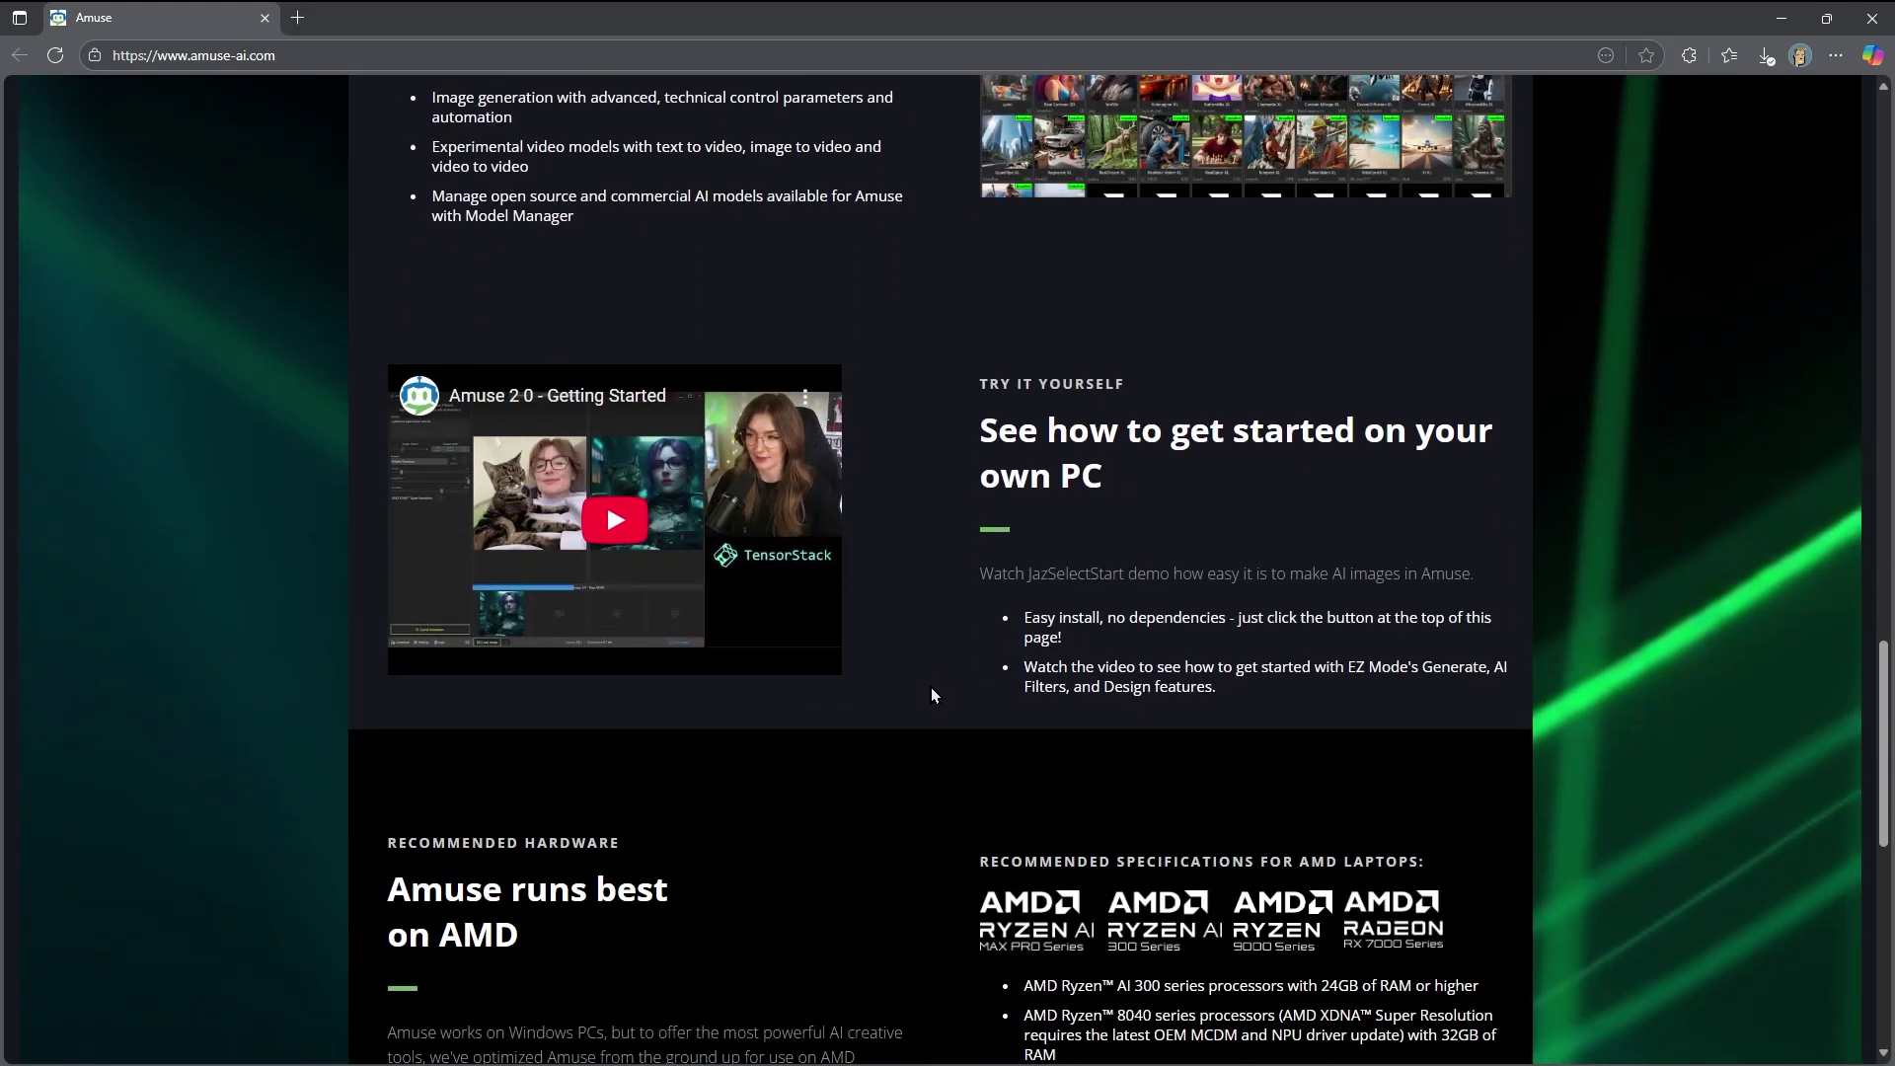
scroll(933, 695, "down", 6)
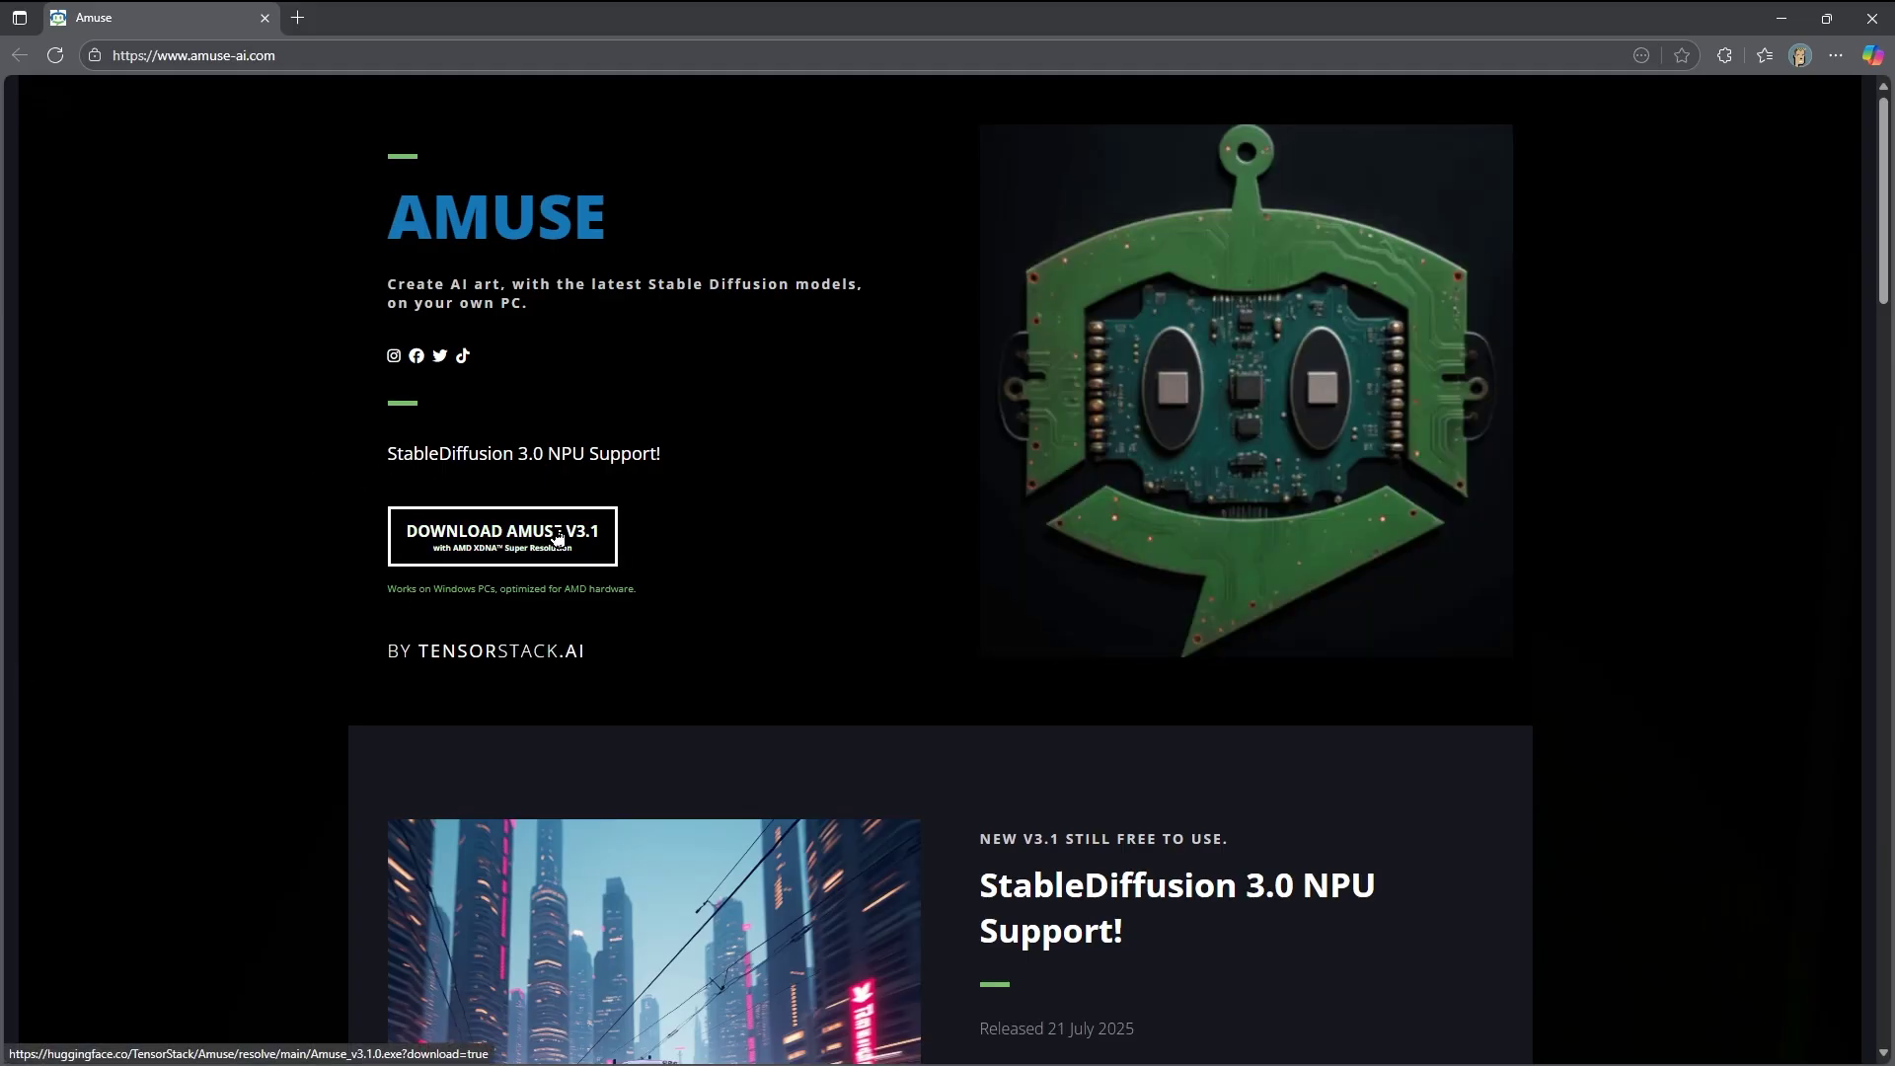
left_click(563, 530)
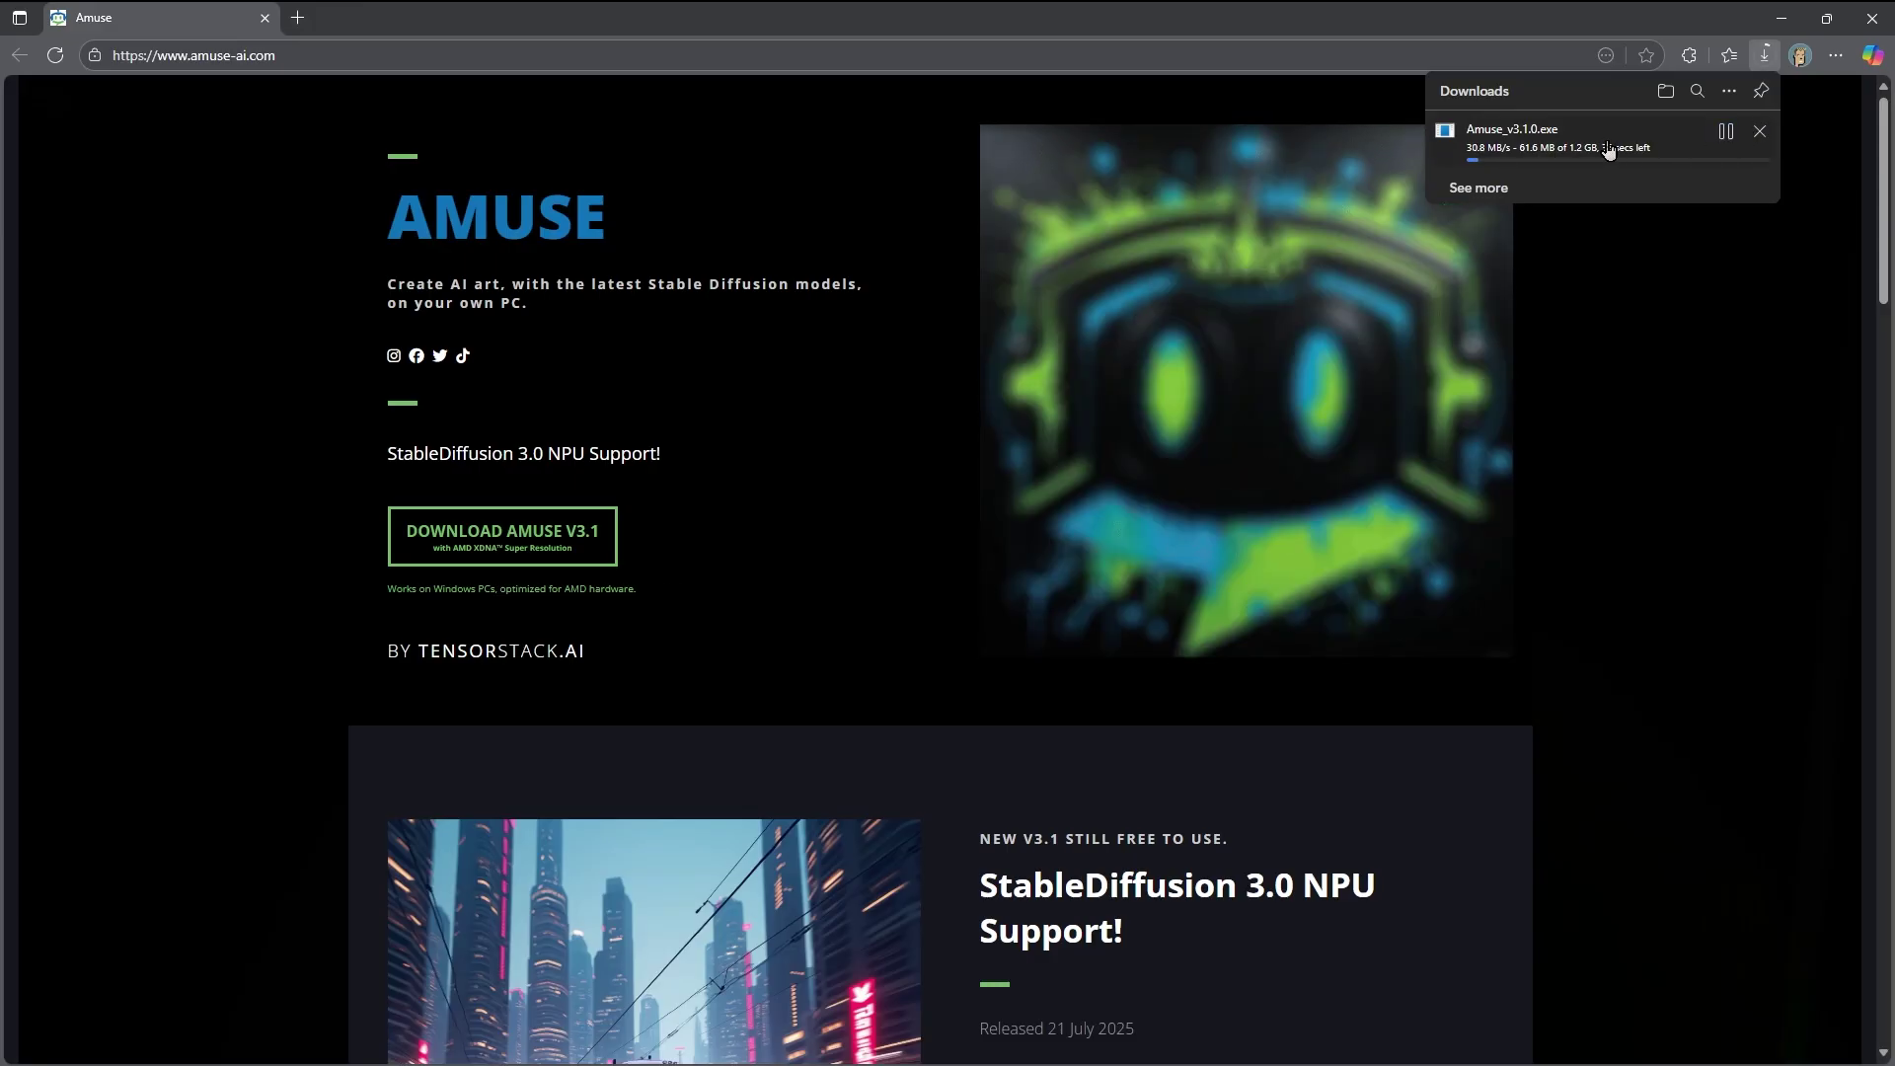
left_click(1783, 27)
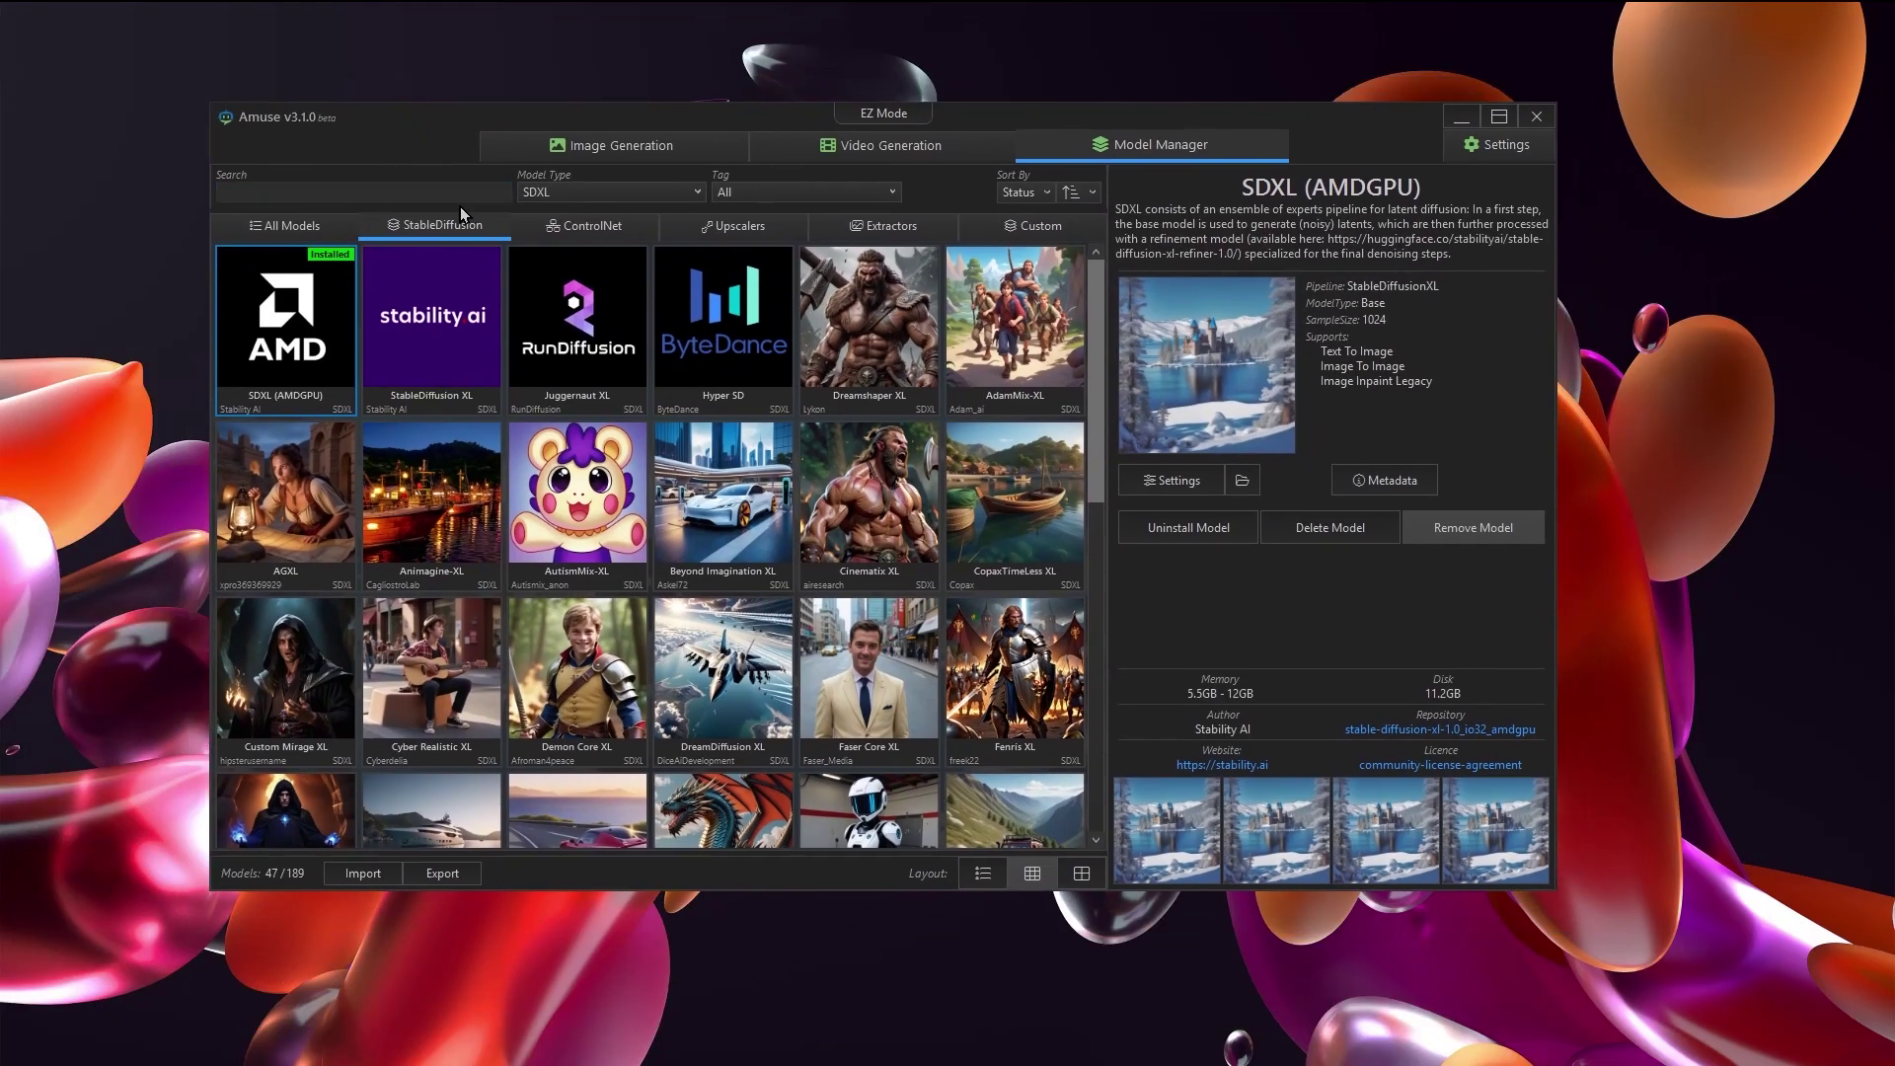
- Generate images from the raccoon-playing-guitar prompt in Image Generation's EZ Mode
left_click(719, 143)
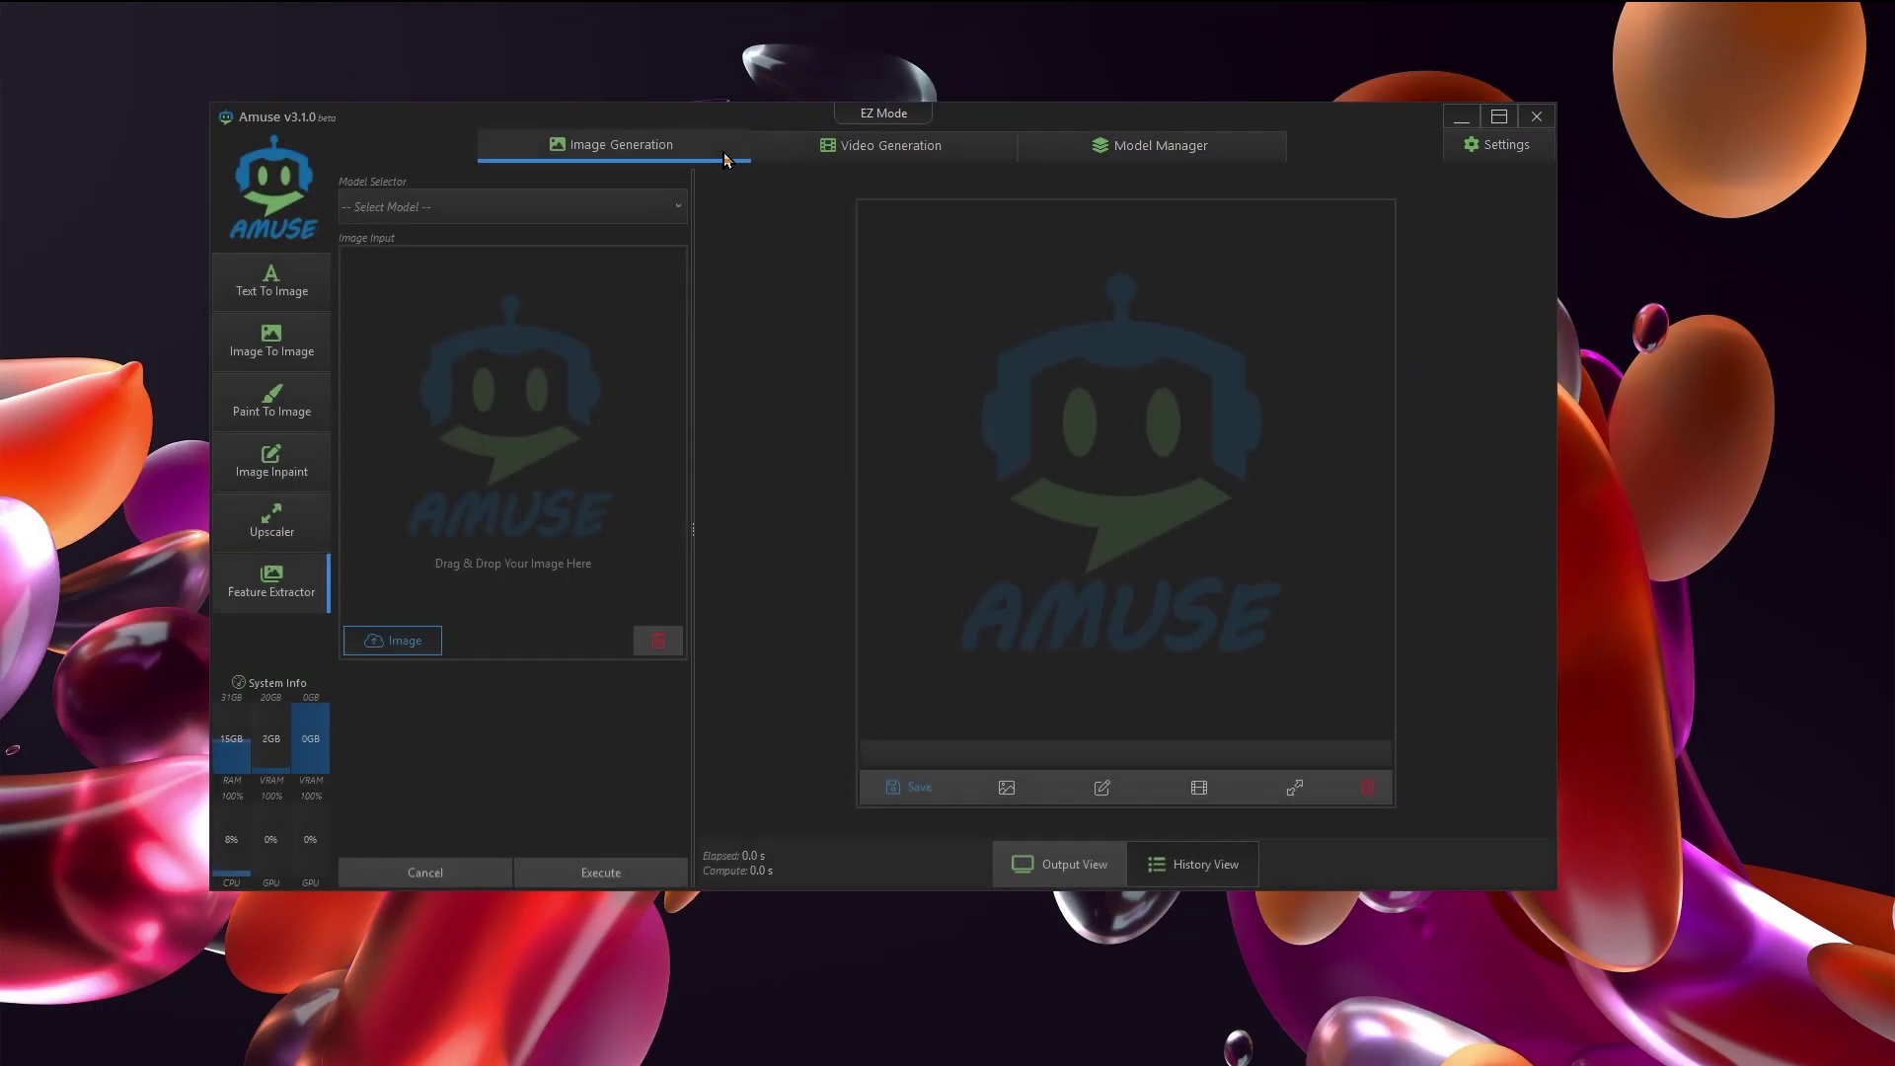
left_click(916, 115)
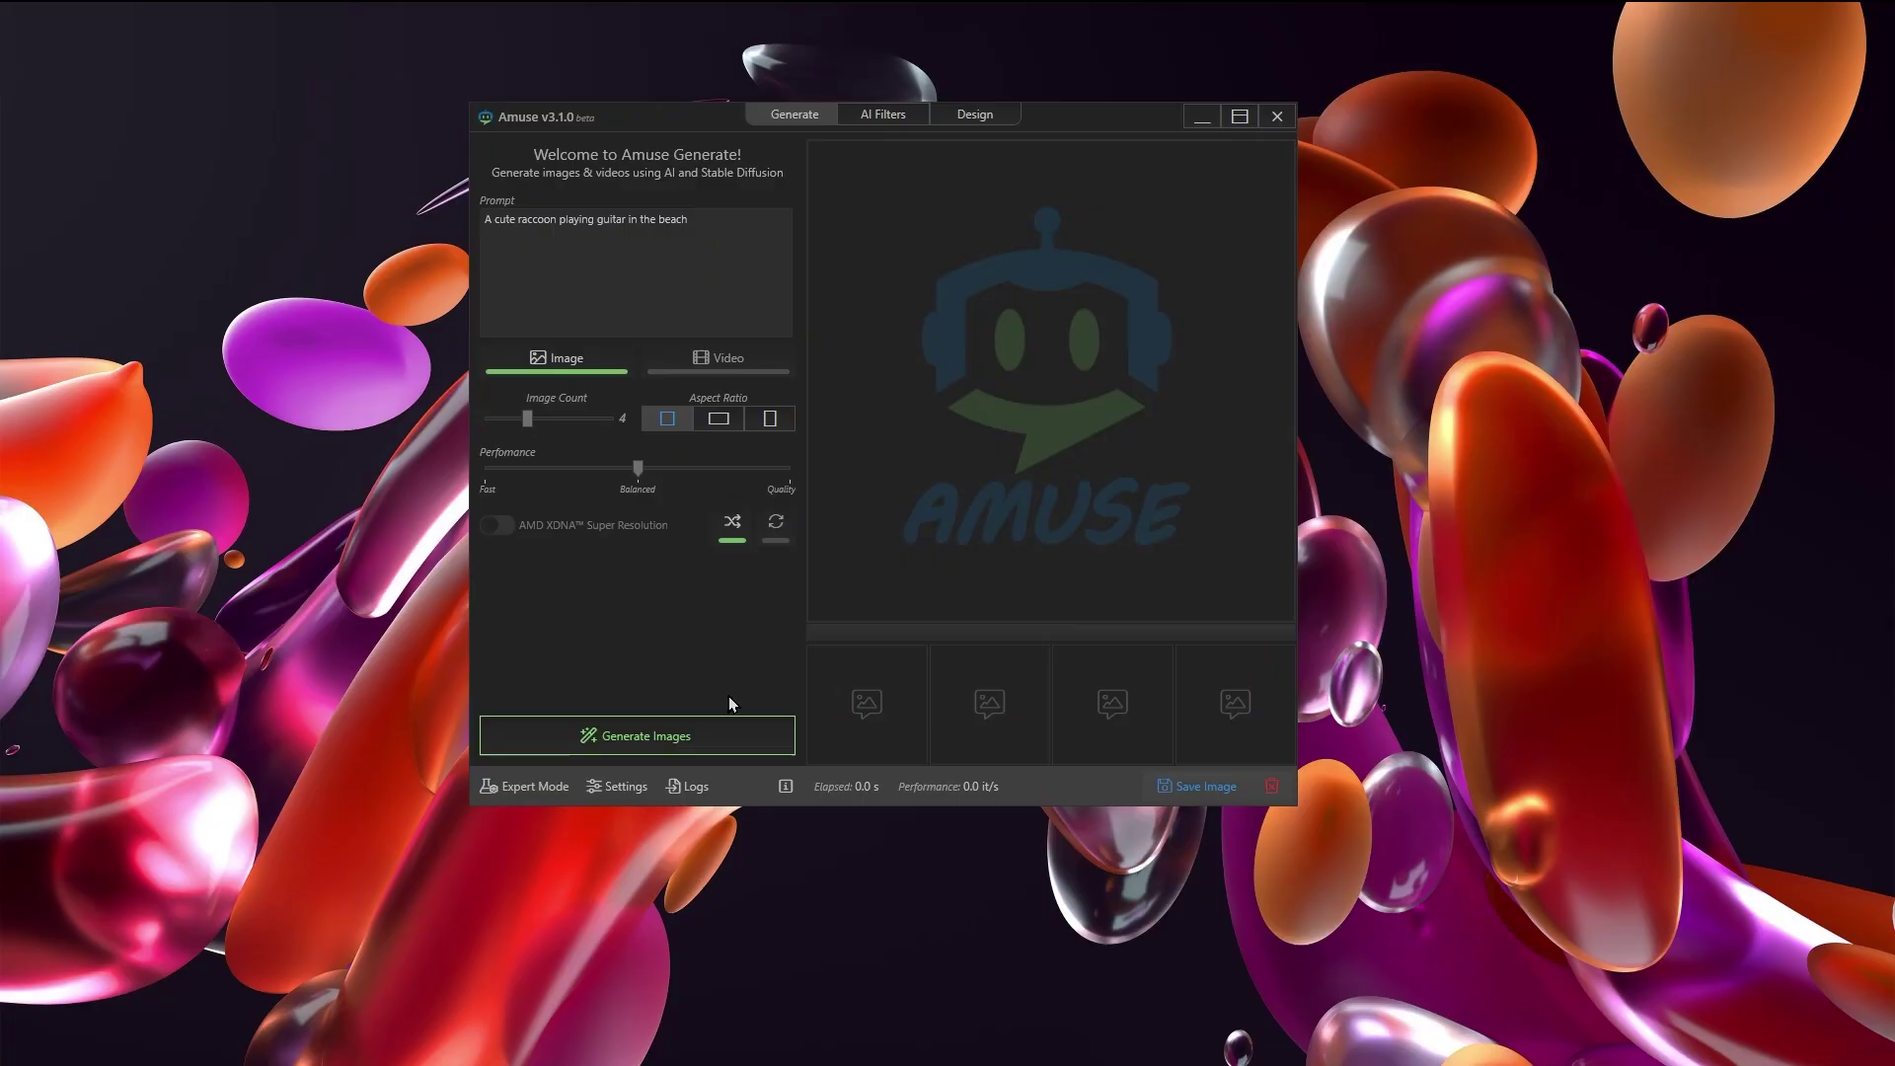
left_click(730, 732)
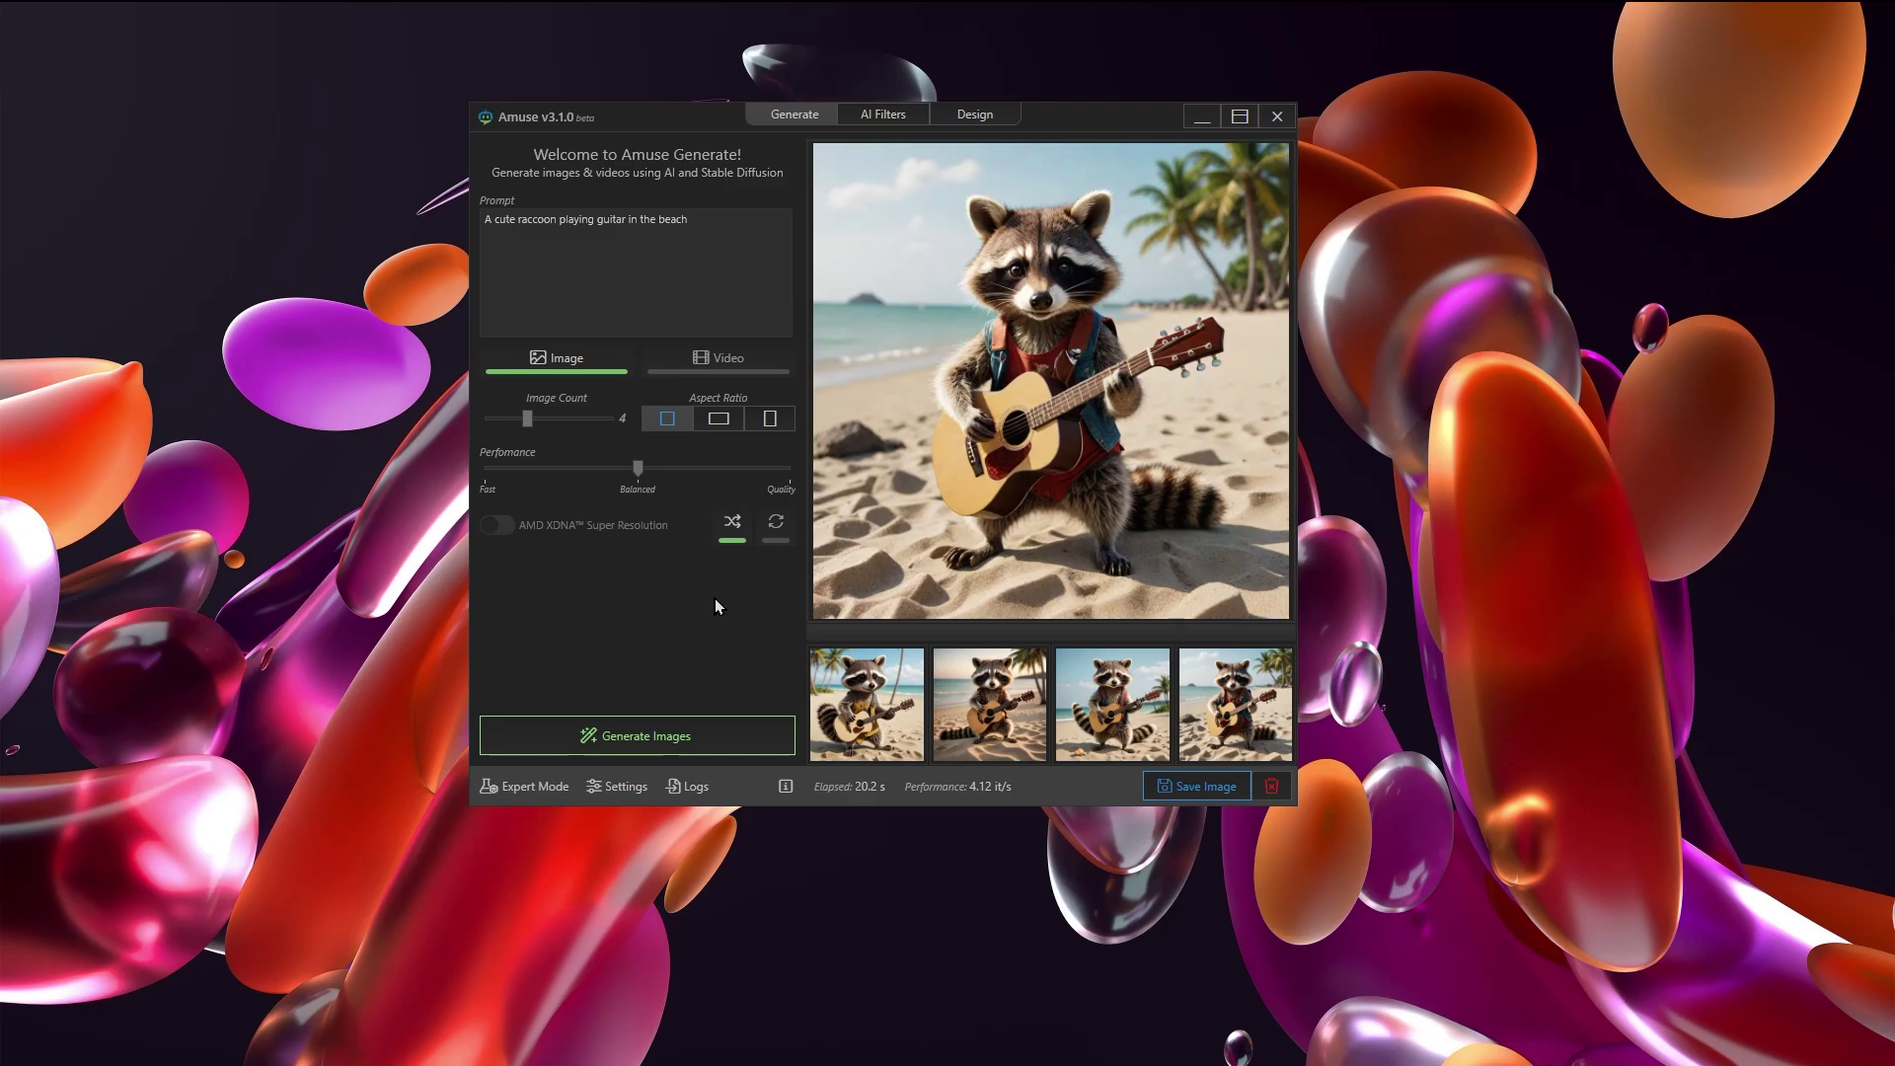
- Edit the prompt after 'guitar', then toggle to Video and back to the image results
left_click(727, 305)
left_click(631, 246)
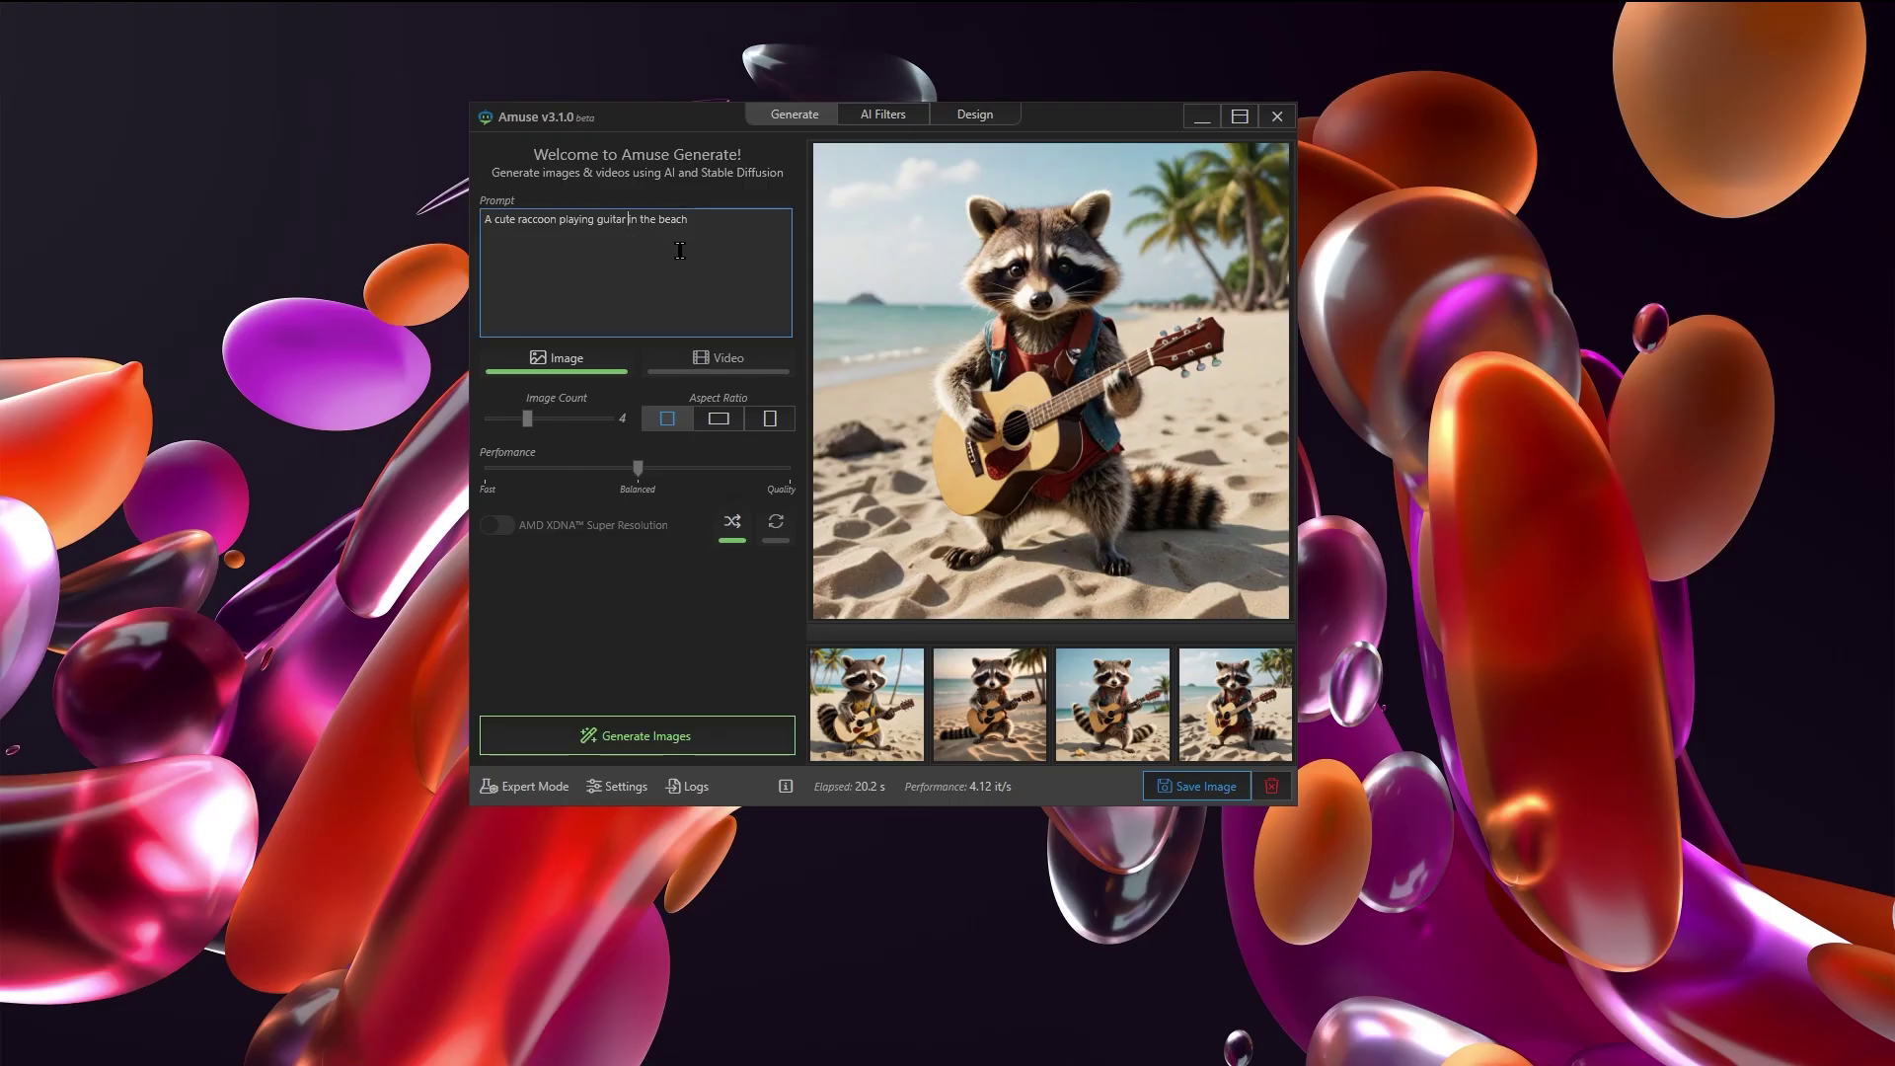
left_click(706, 361)
left_click(552, 369)
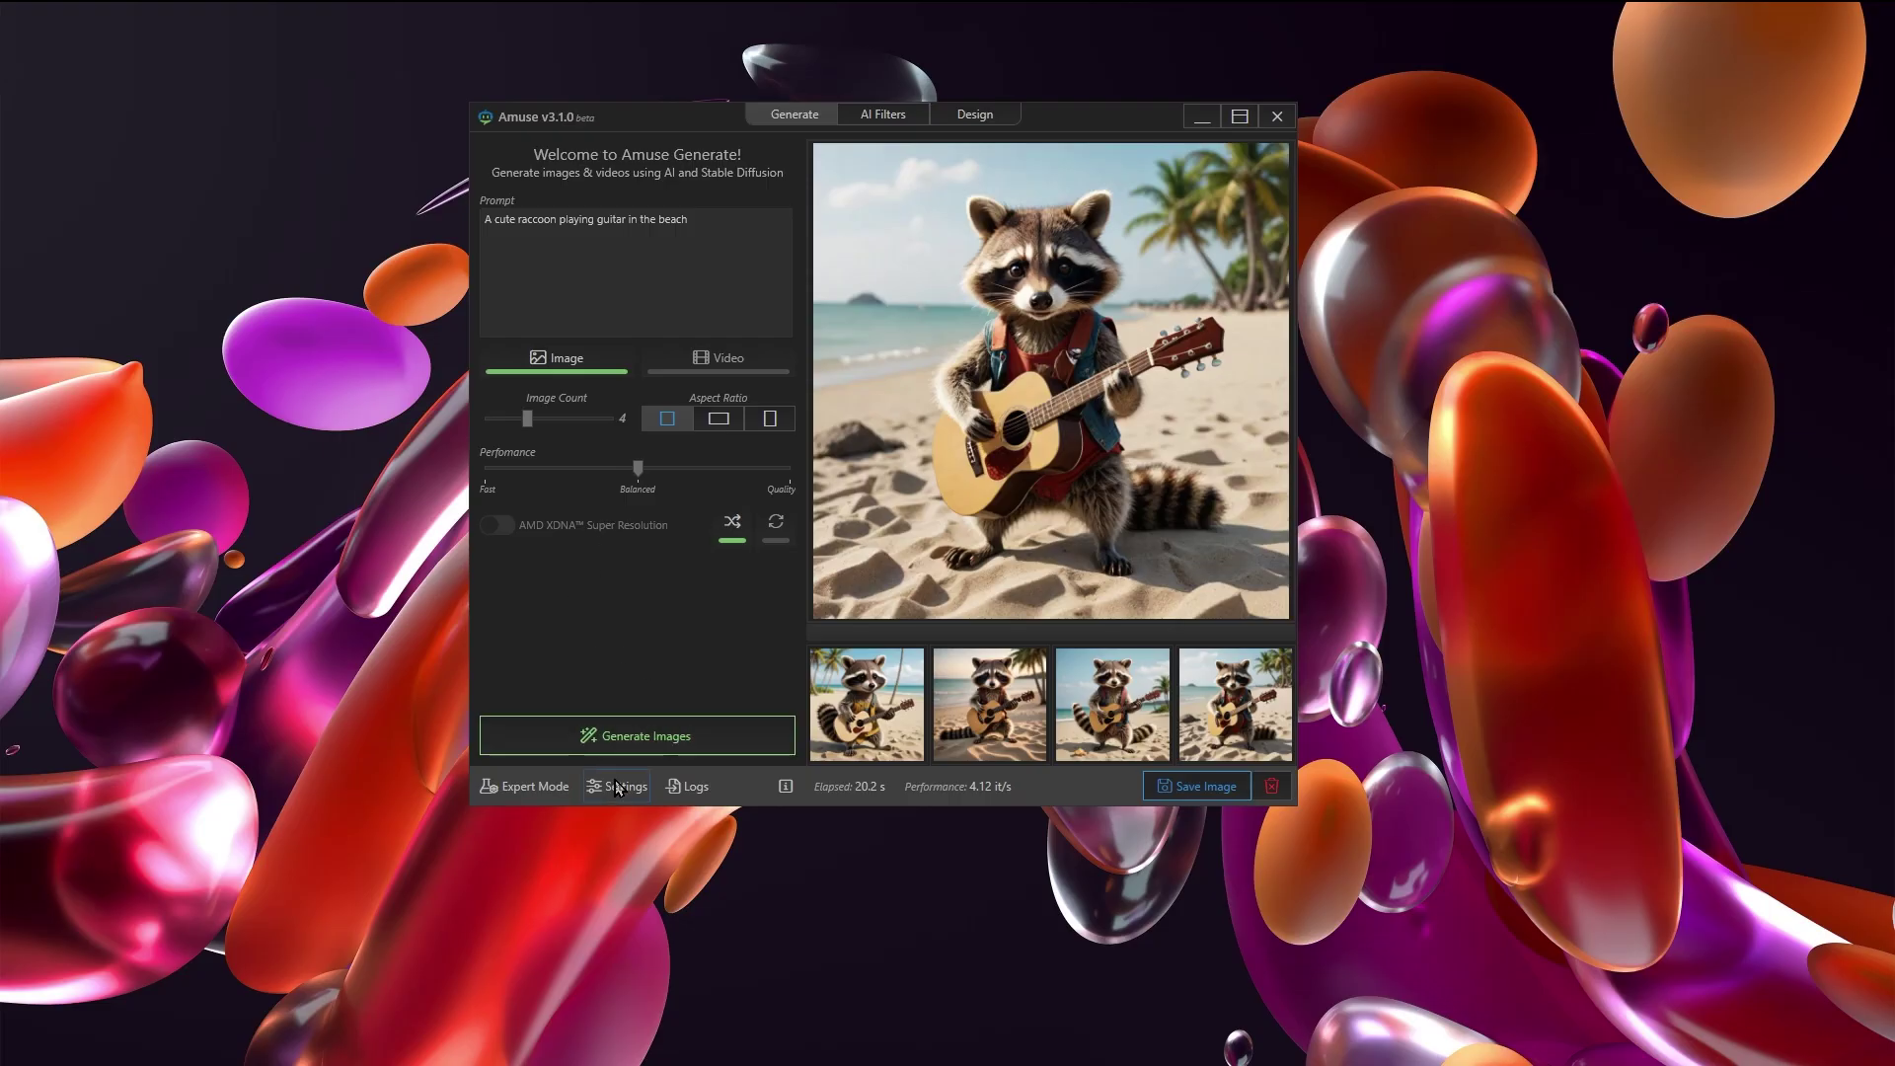
- Switch to Expert Mode and look through the Image and Video Generation workspaces
left_click(529, 784)
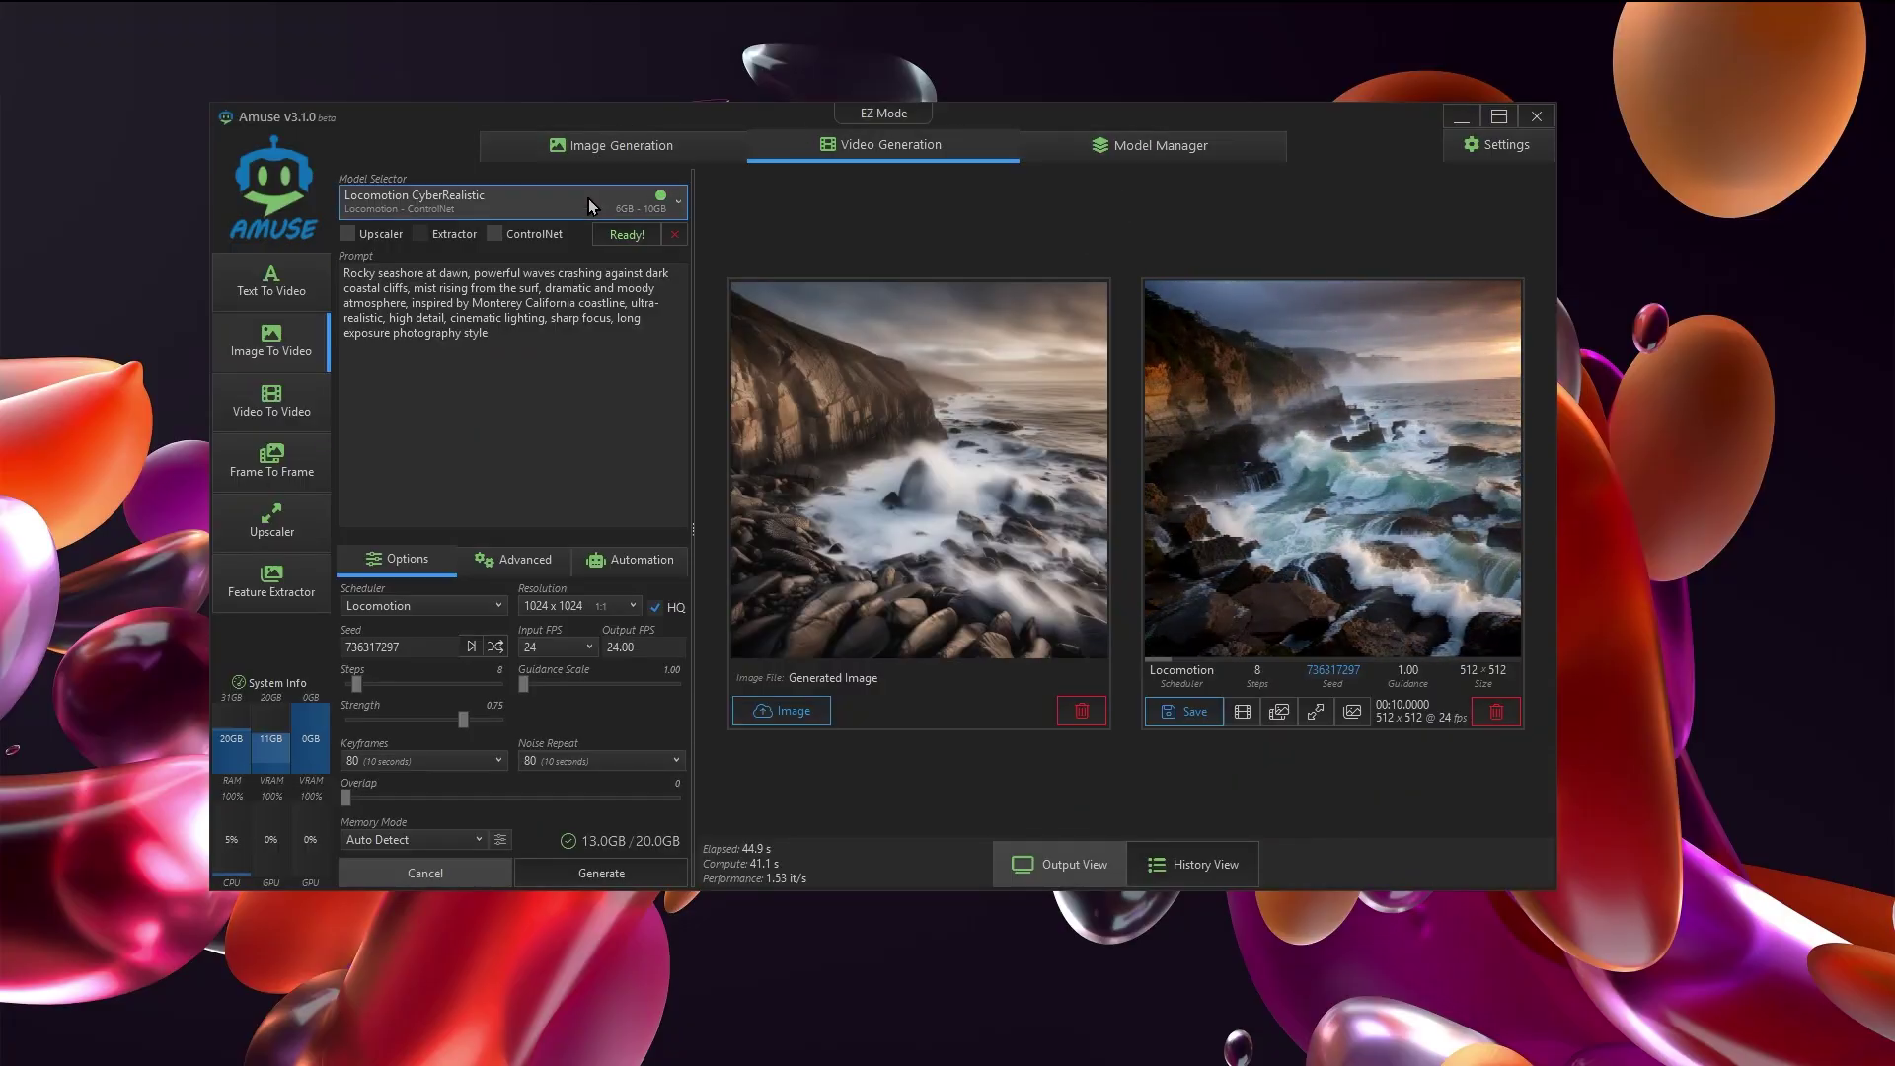
left_click(625, 153)
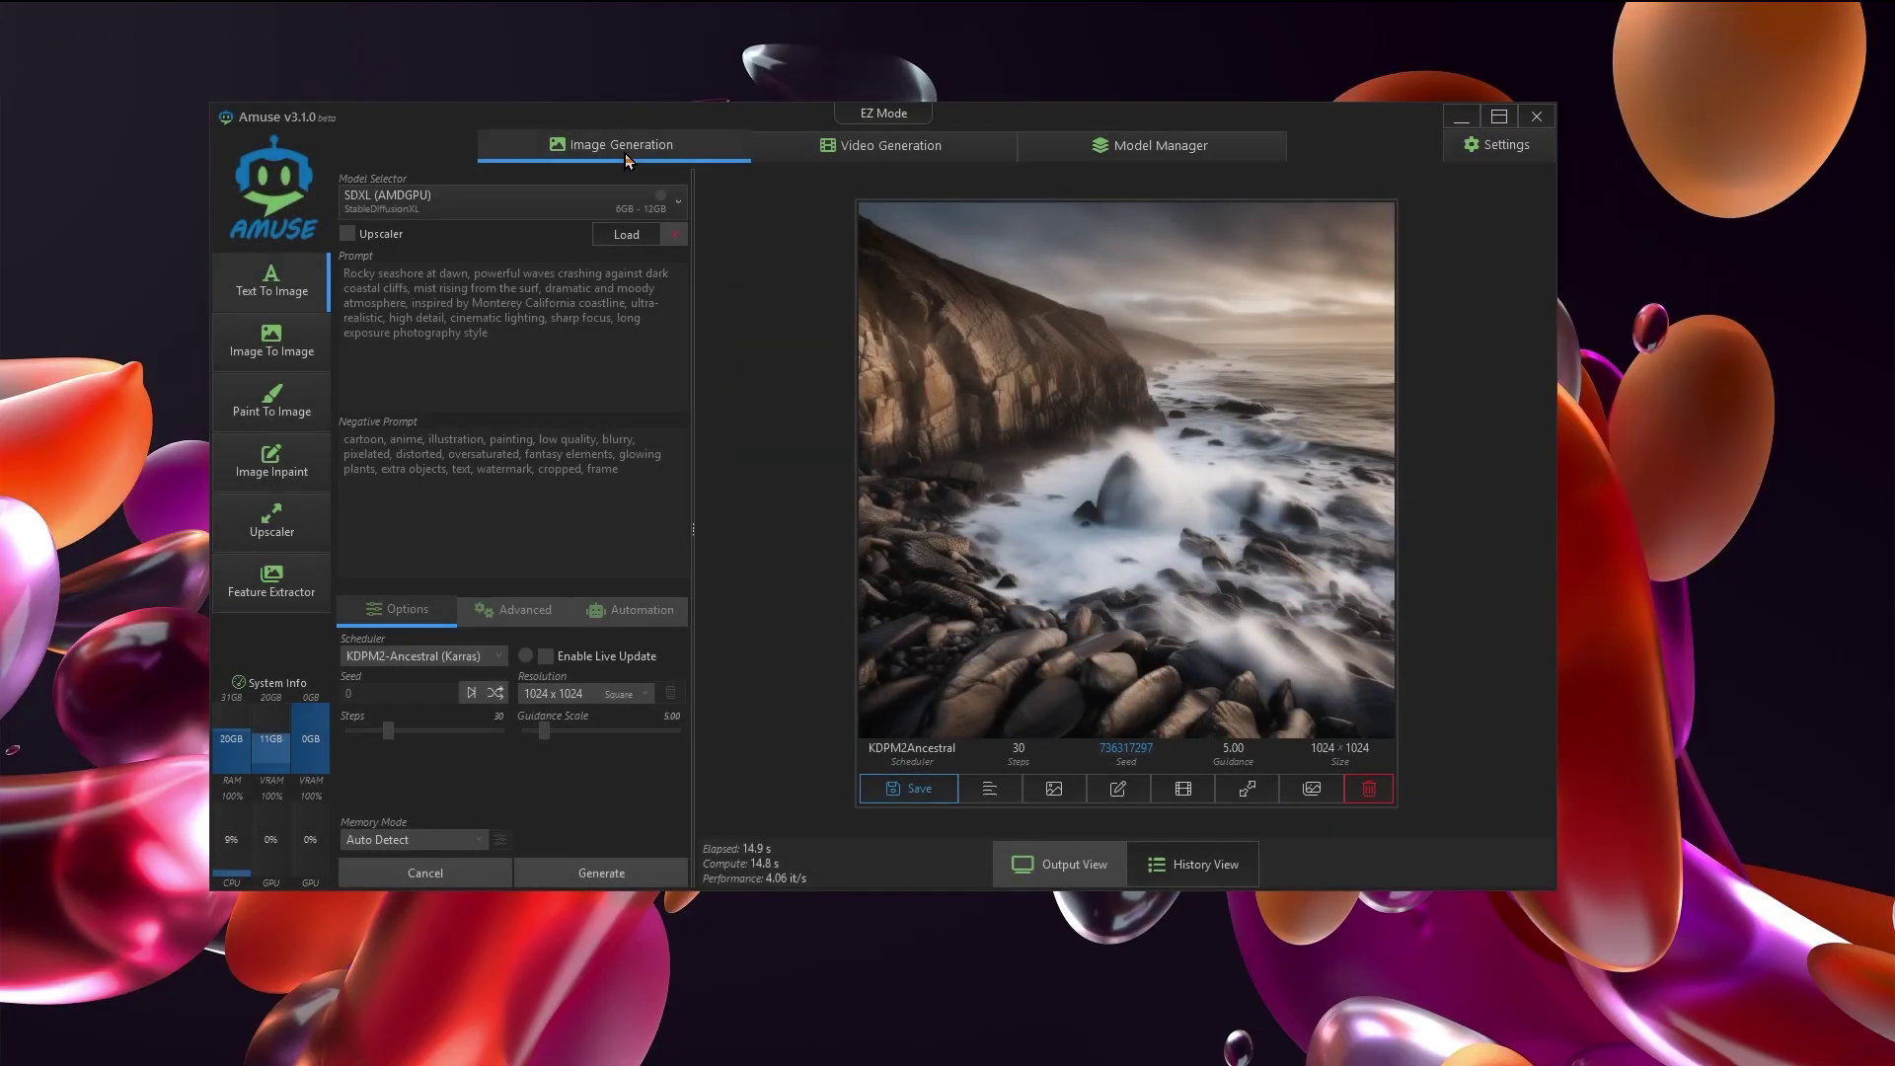
left_click(943, 143)
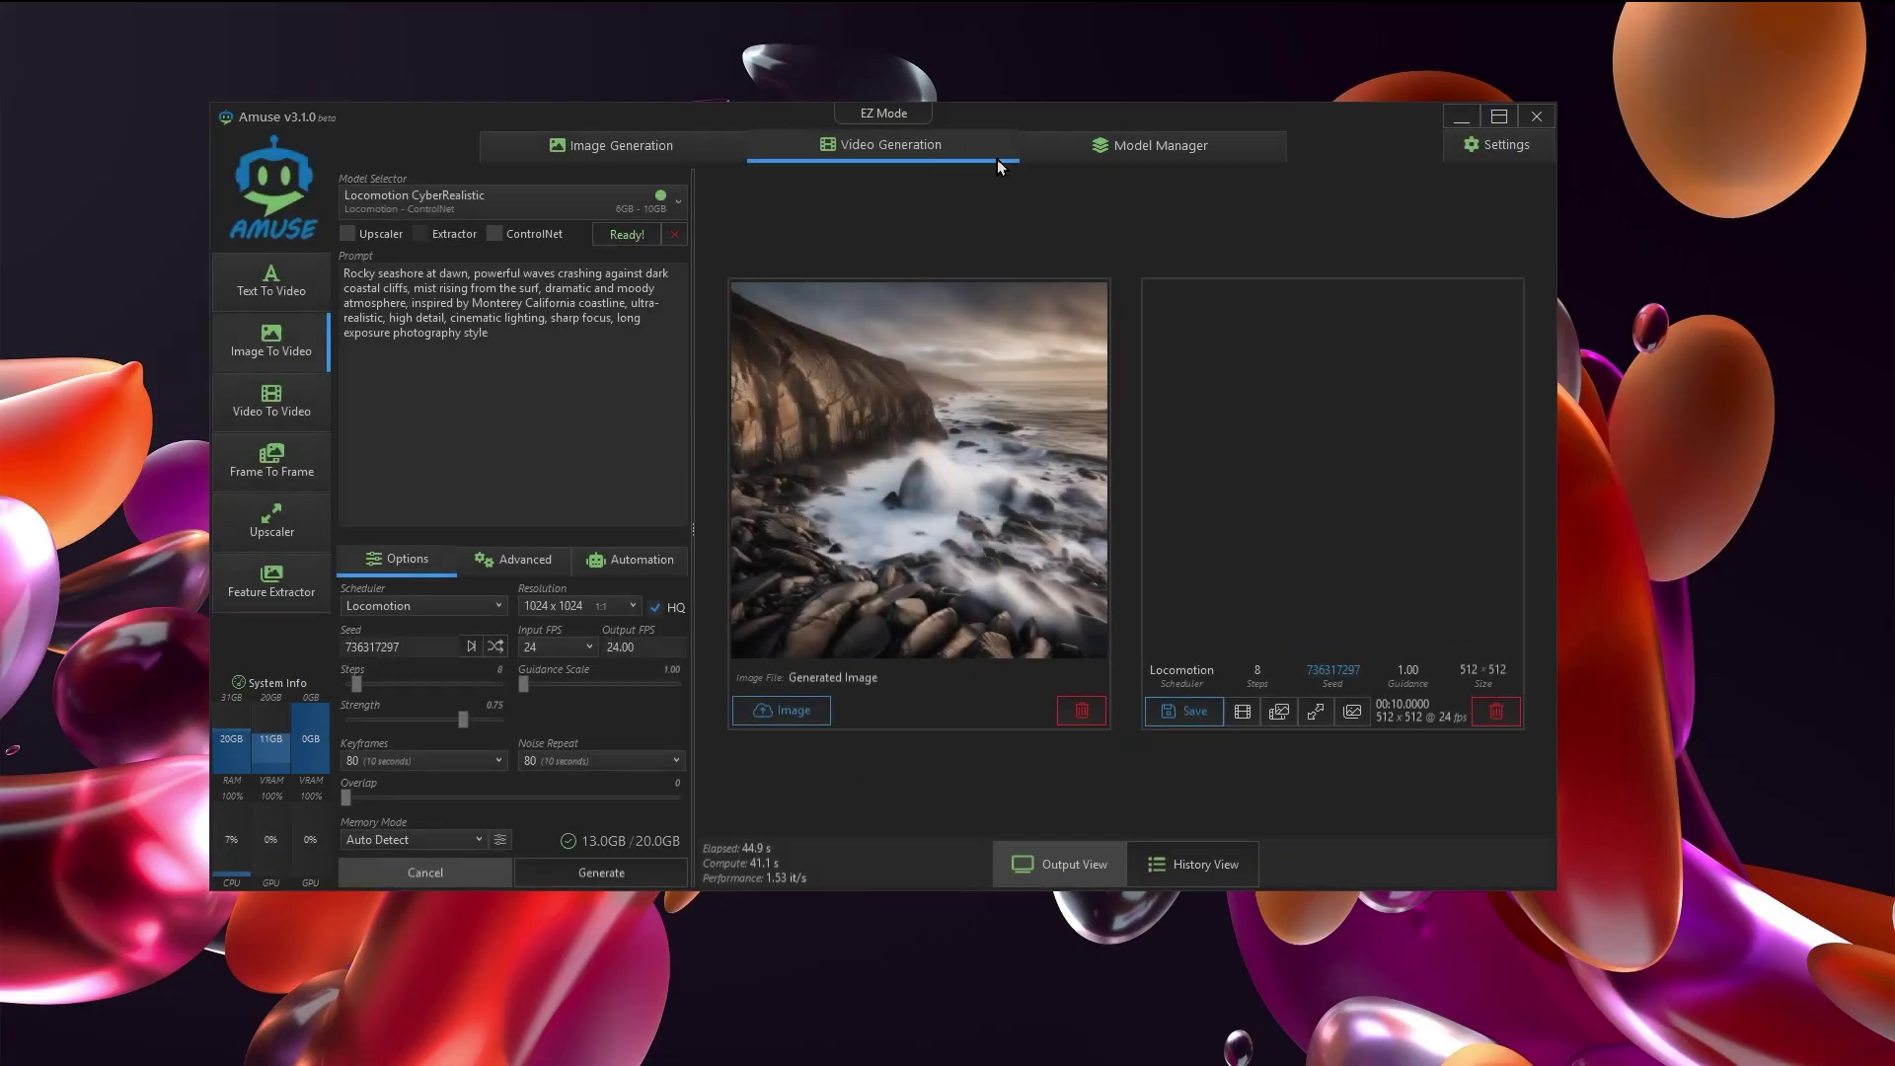
- Visit Model Manager and Image Generation, then open the model catalogue showing SDXL (AMDGPU)
left_click(1167, 149)
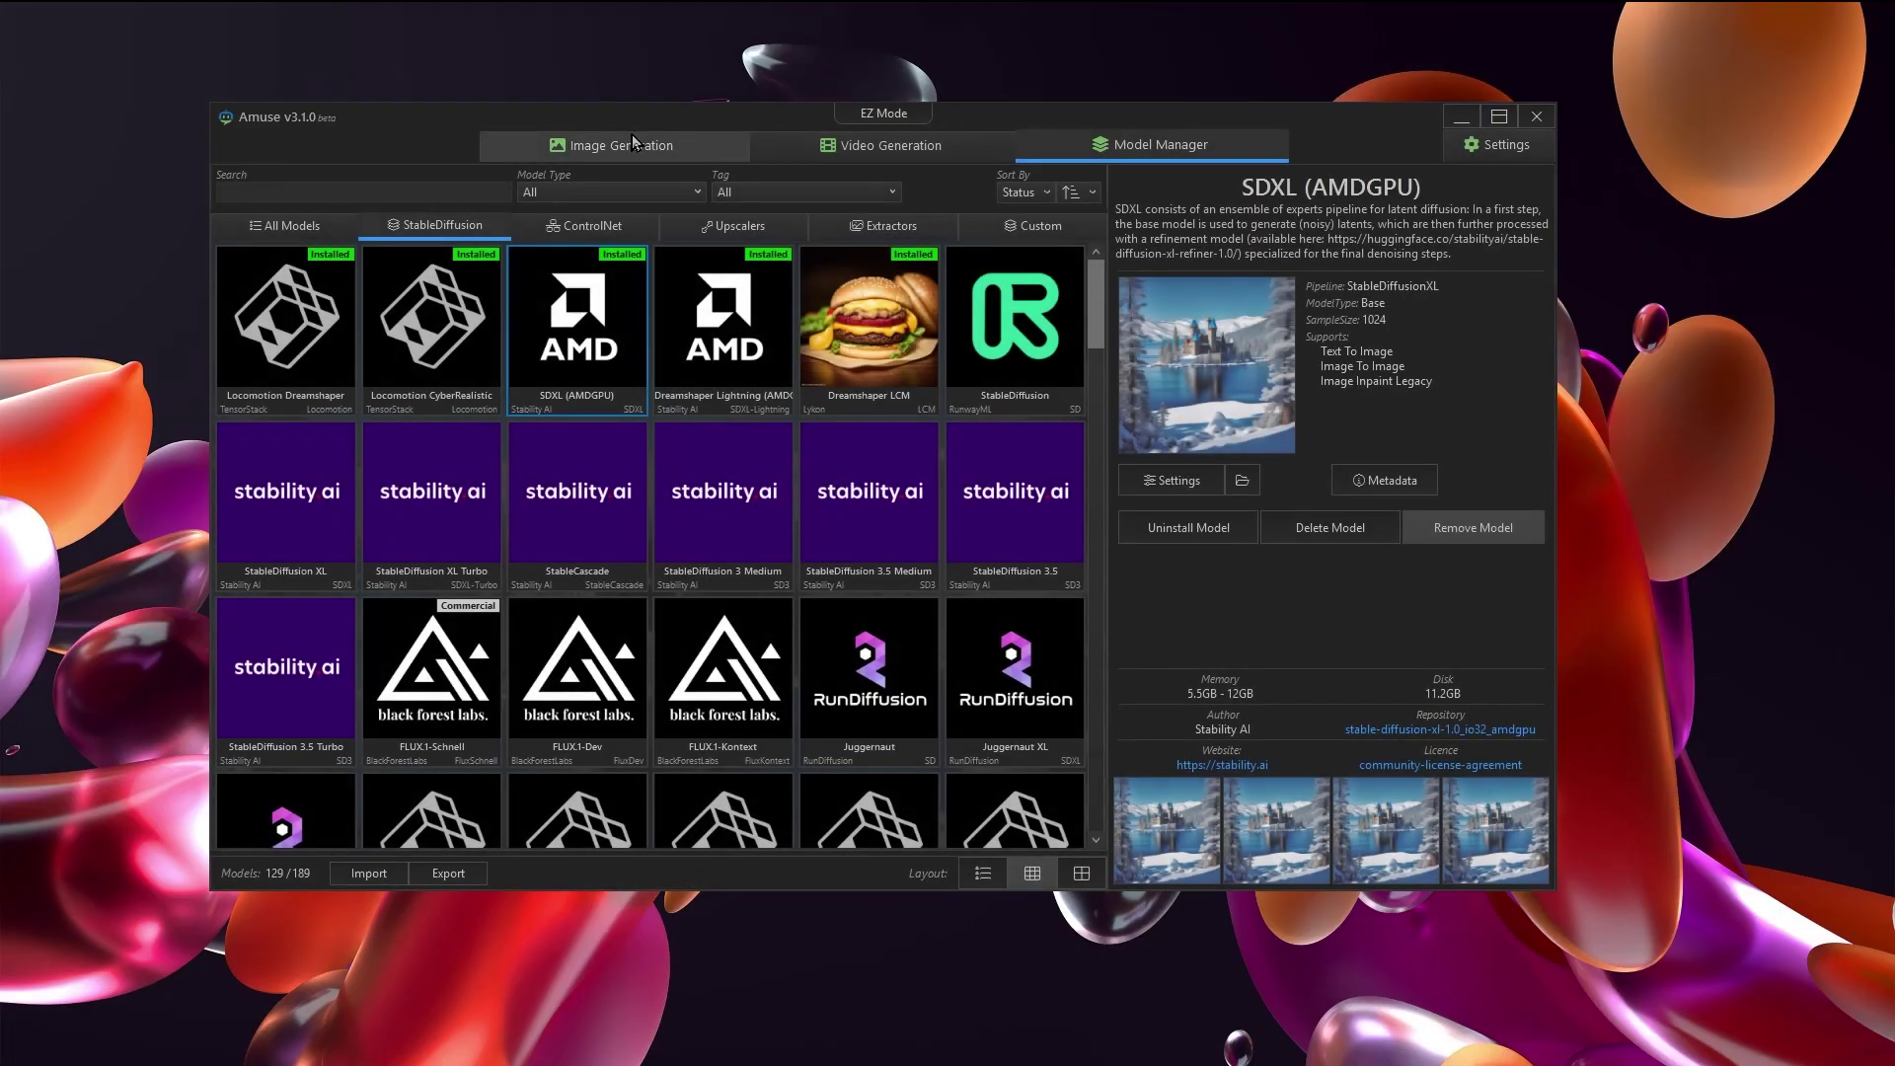
left_click(604, 145)
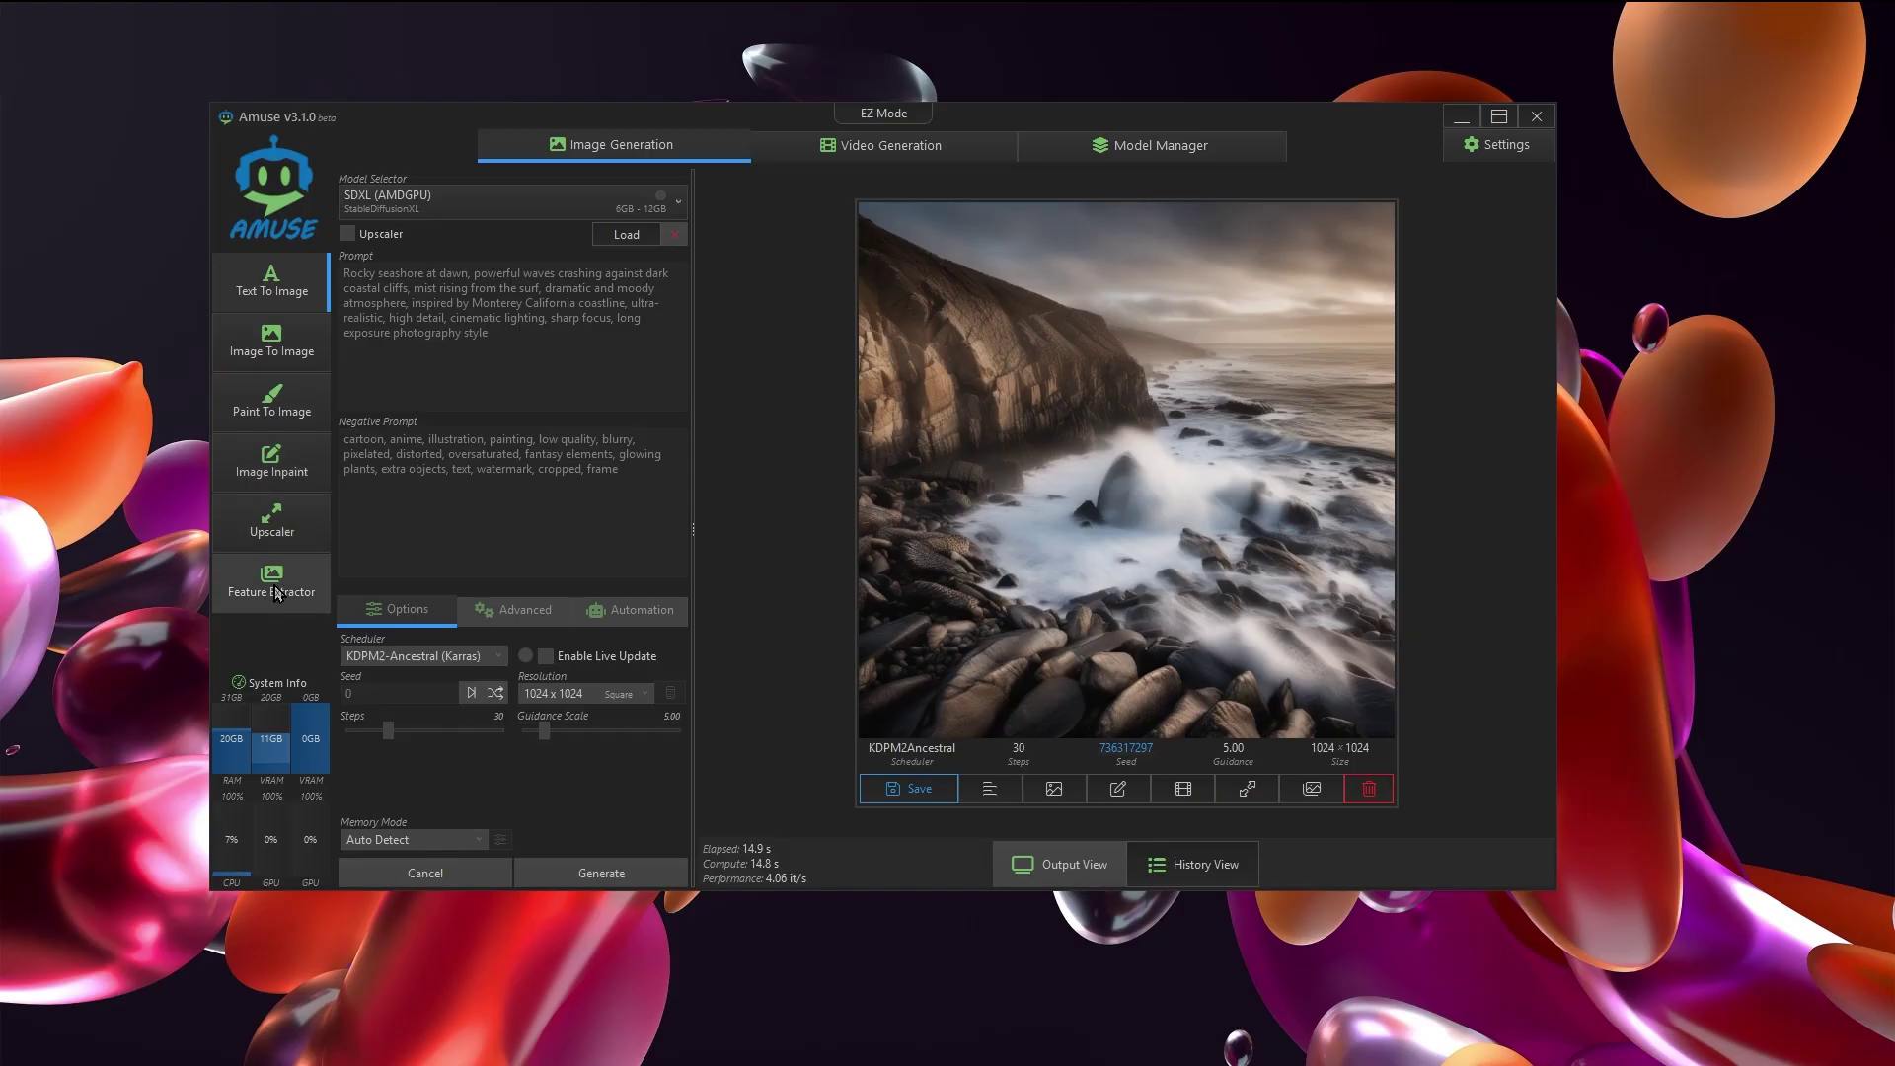
mouse_move(260, 757)
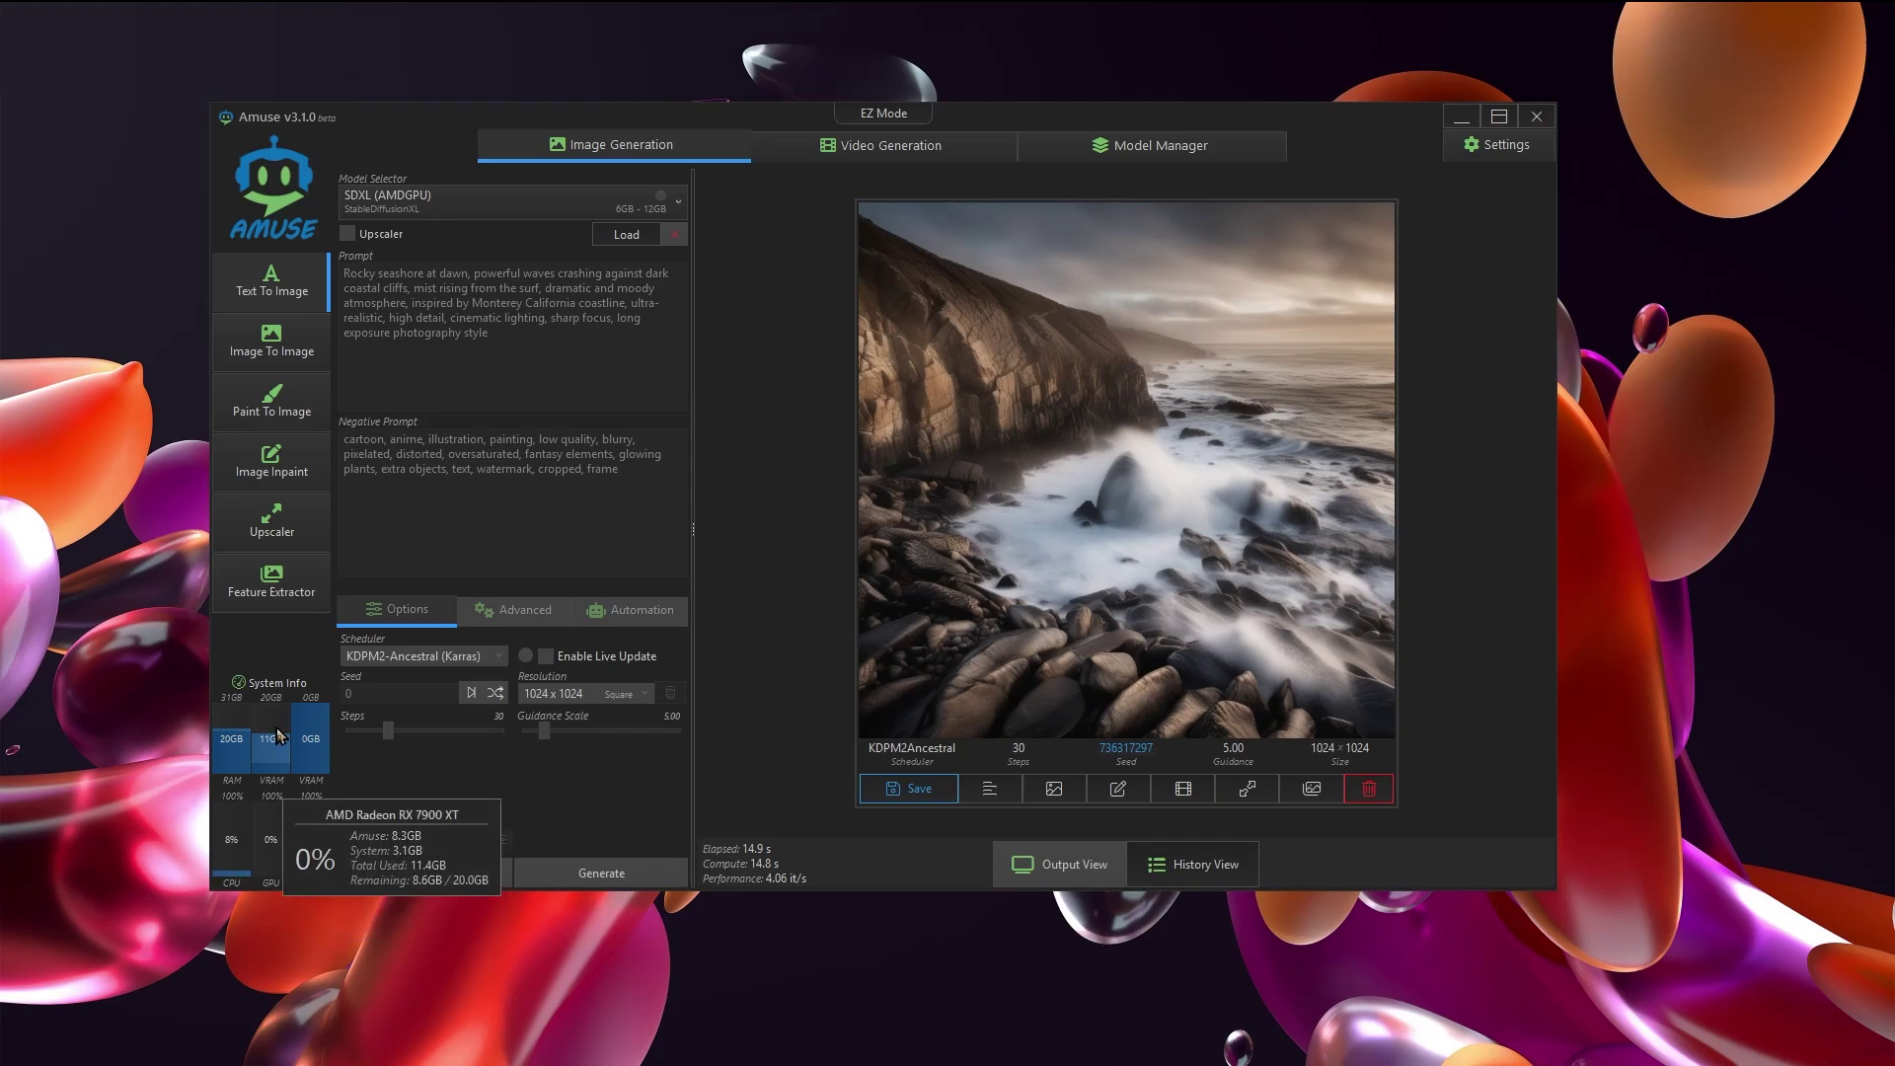
left_click(1191, 153)
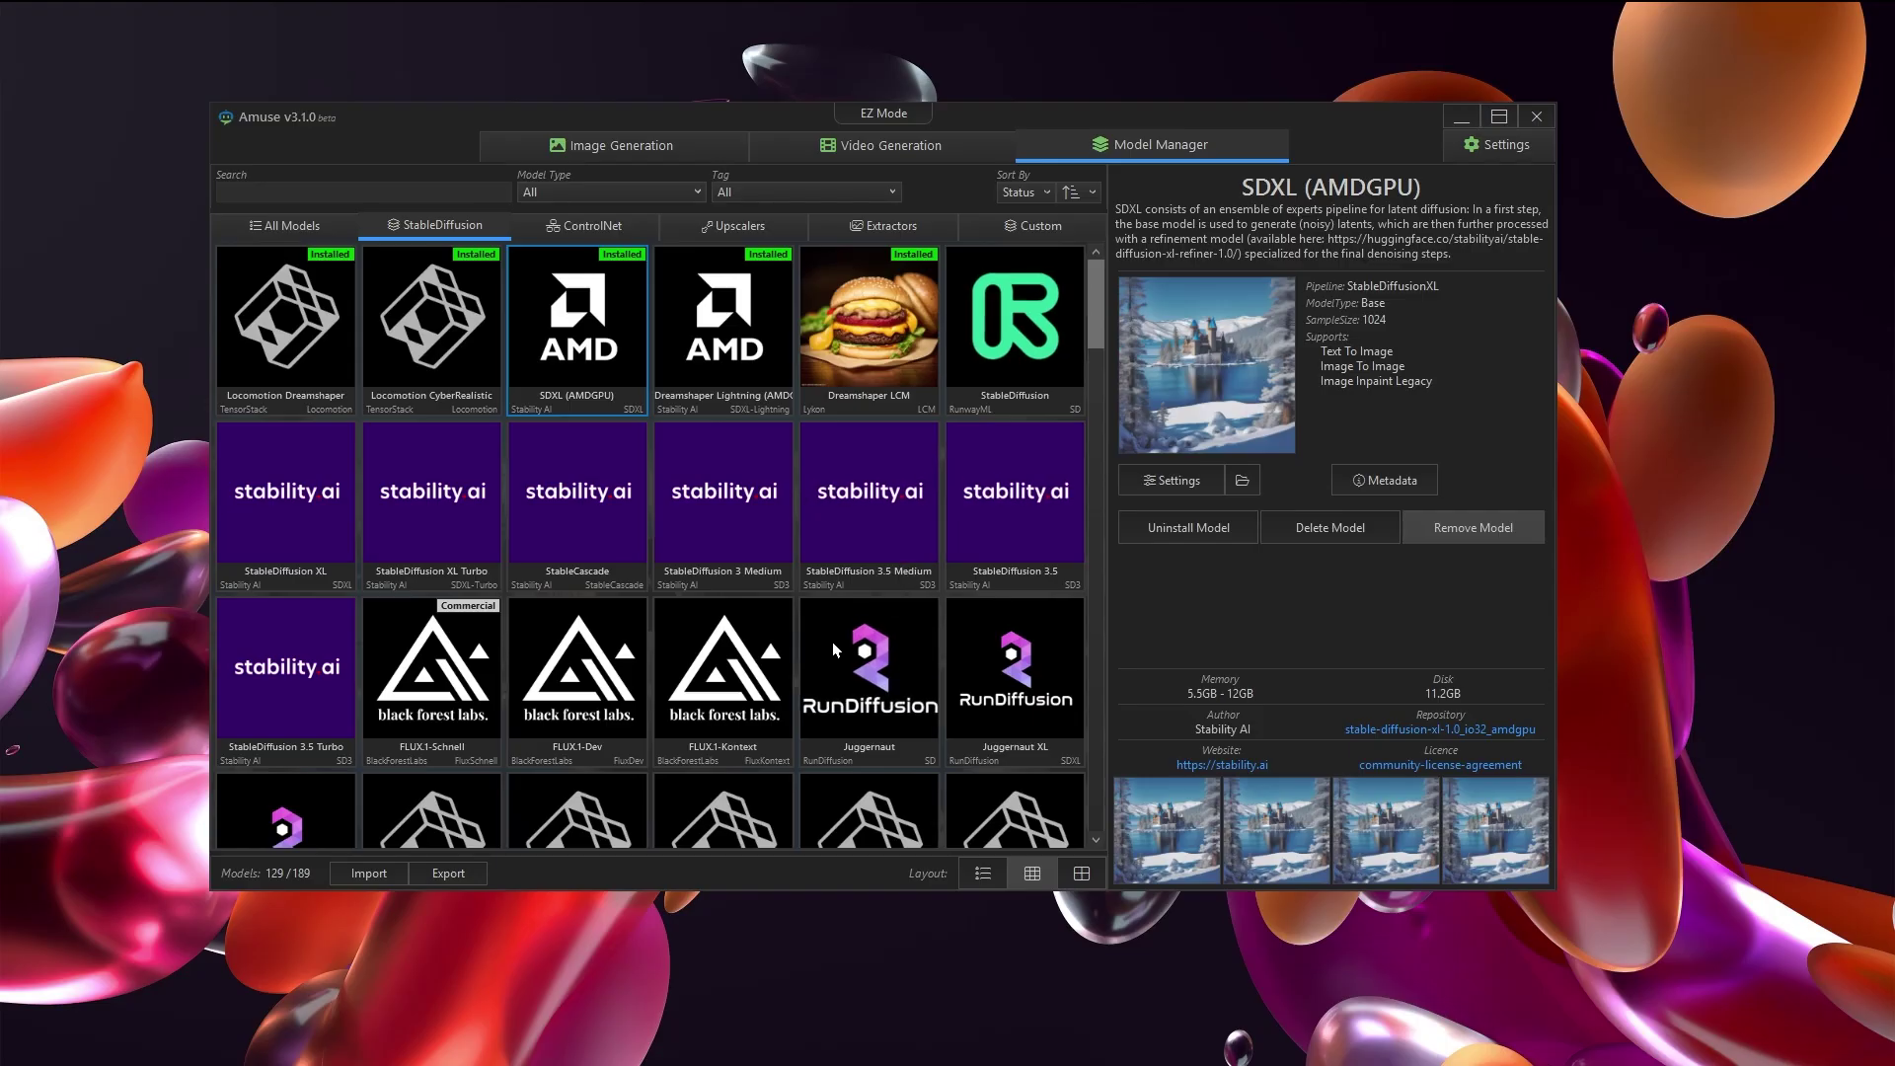
- Scroll the model grid and open the SDXL Turbo (AMDGPU) model's details
scroll(833, 640, "down", 1)
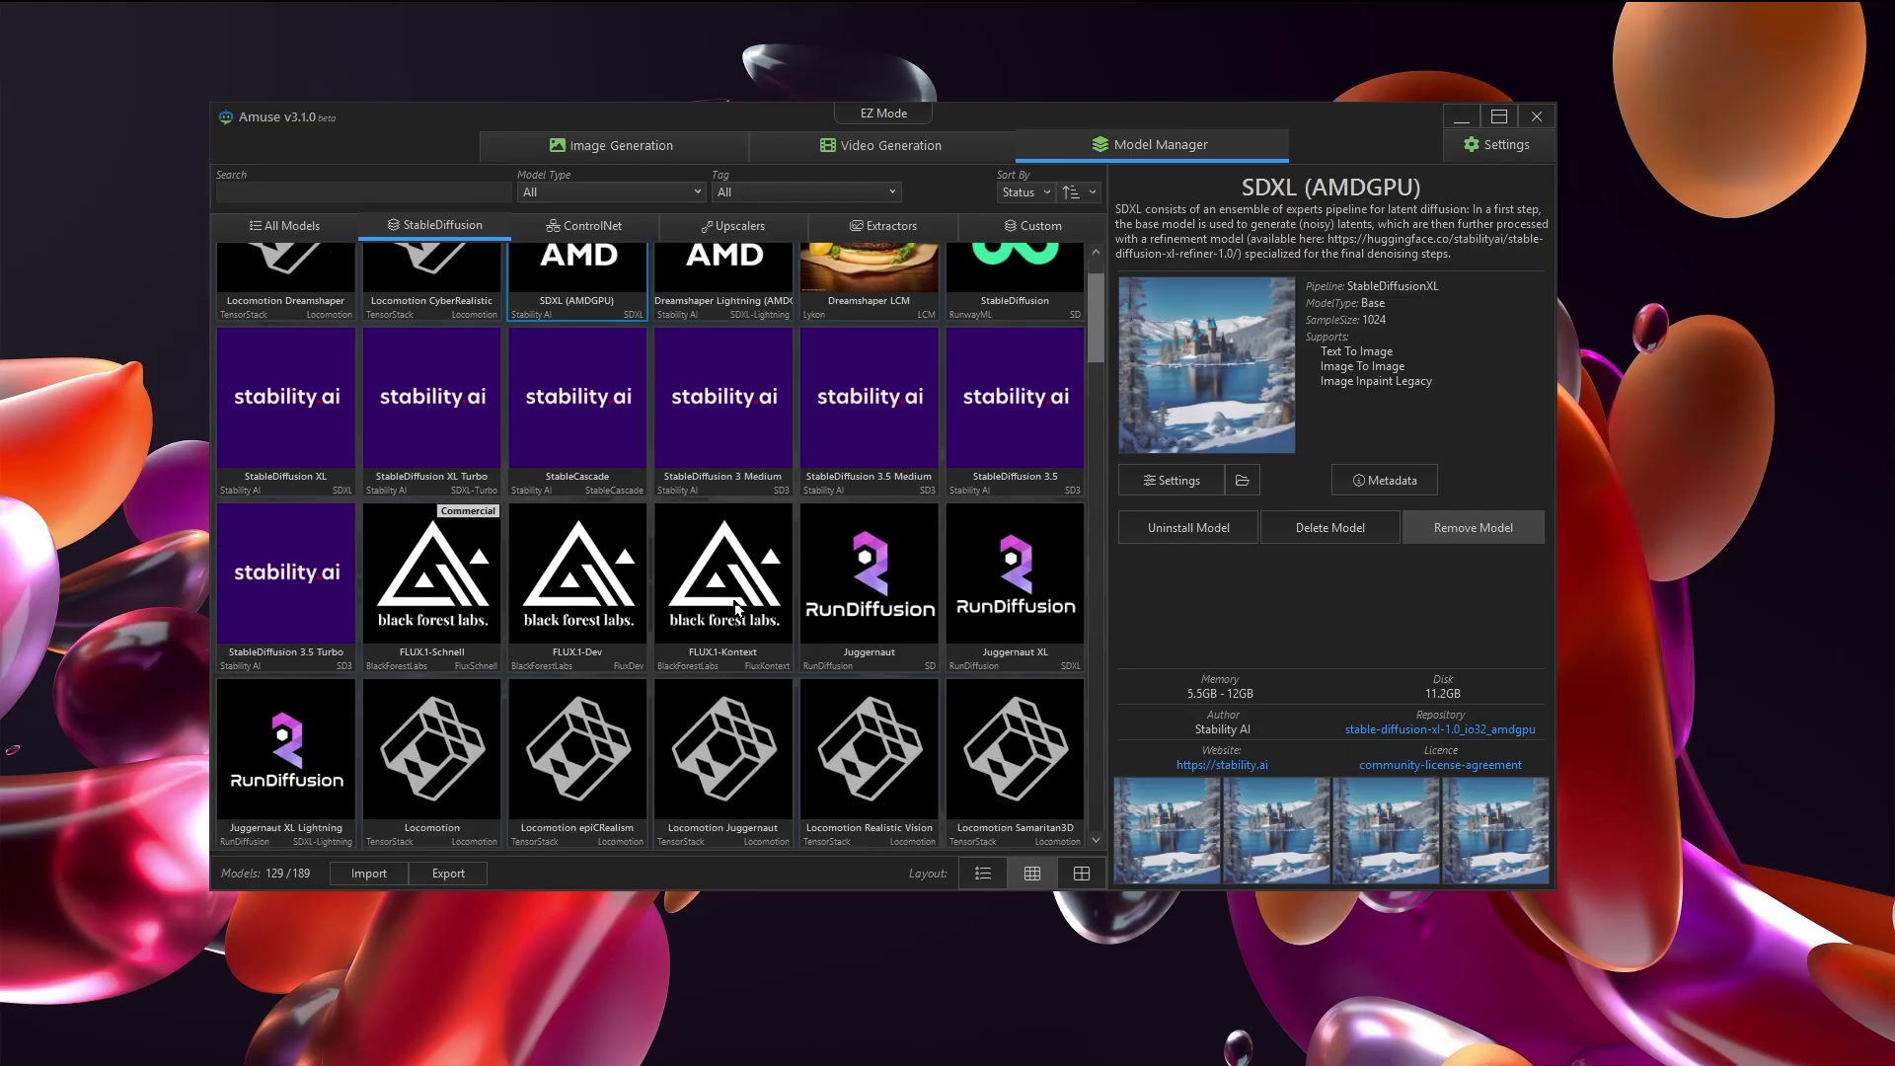
scroll(463, 647, "down", 1)
scroll(484, 663, "down", 1)
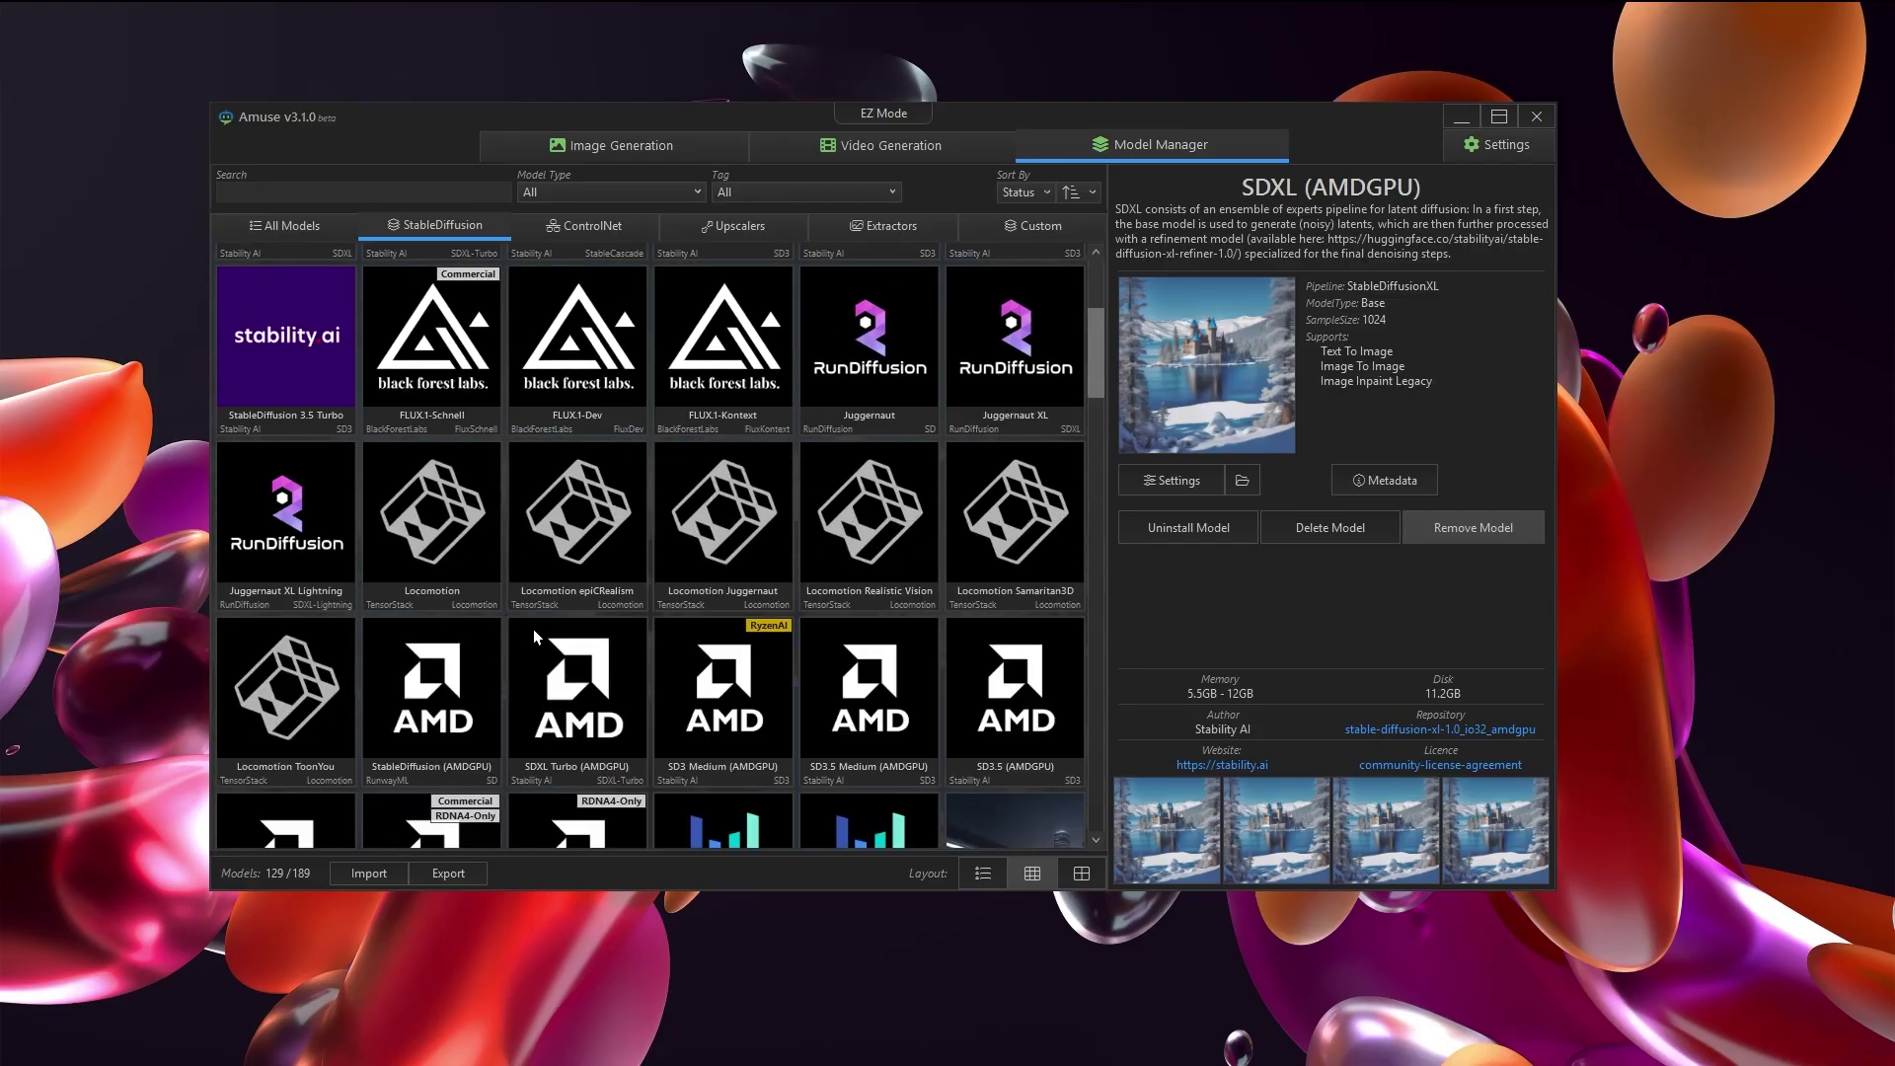
scroll(523, 656, "down", 1)
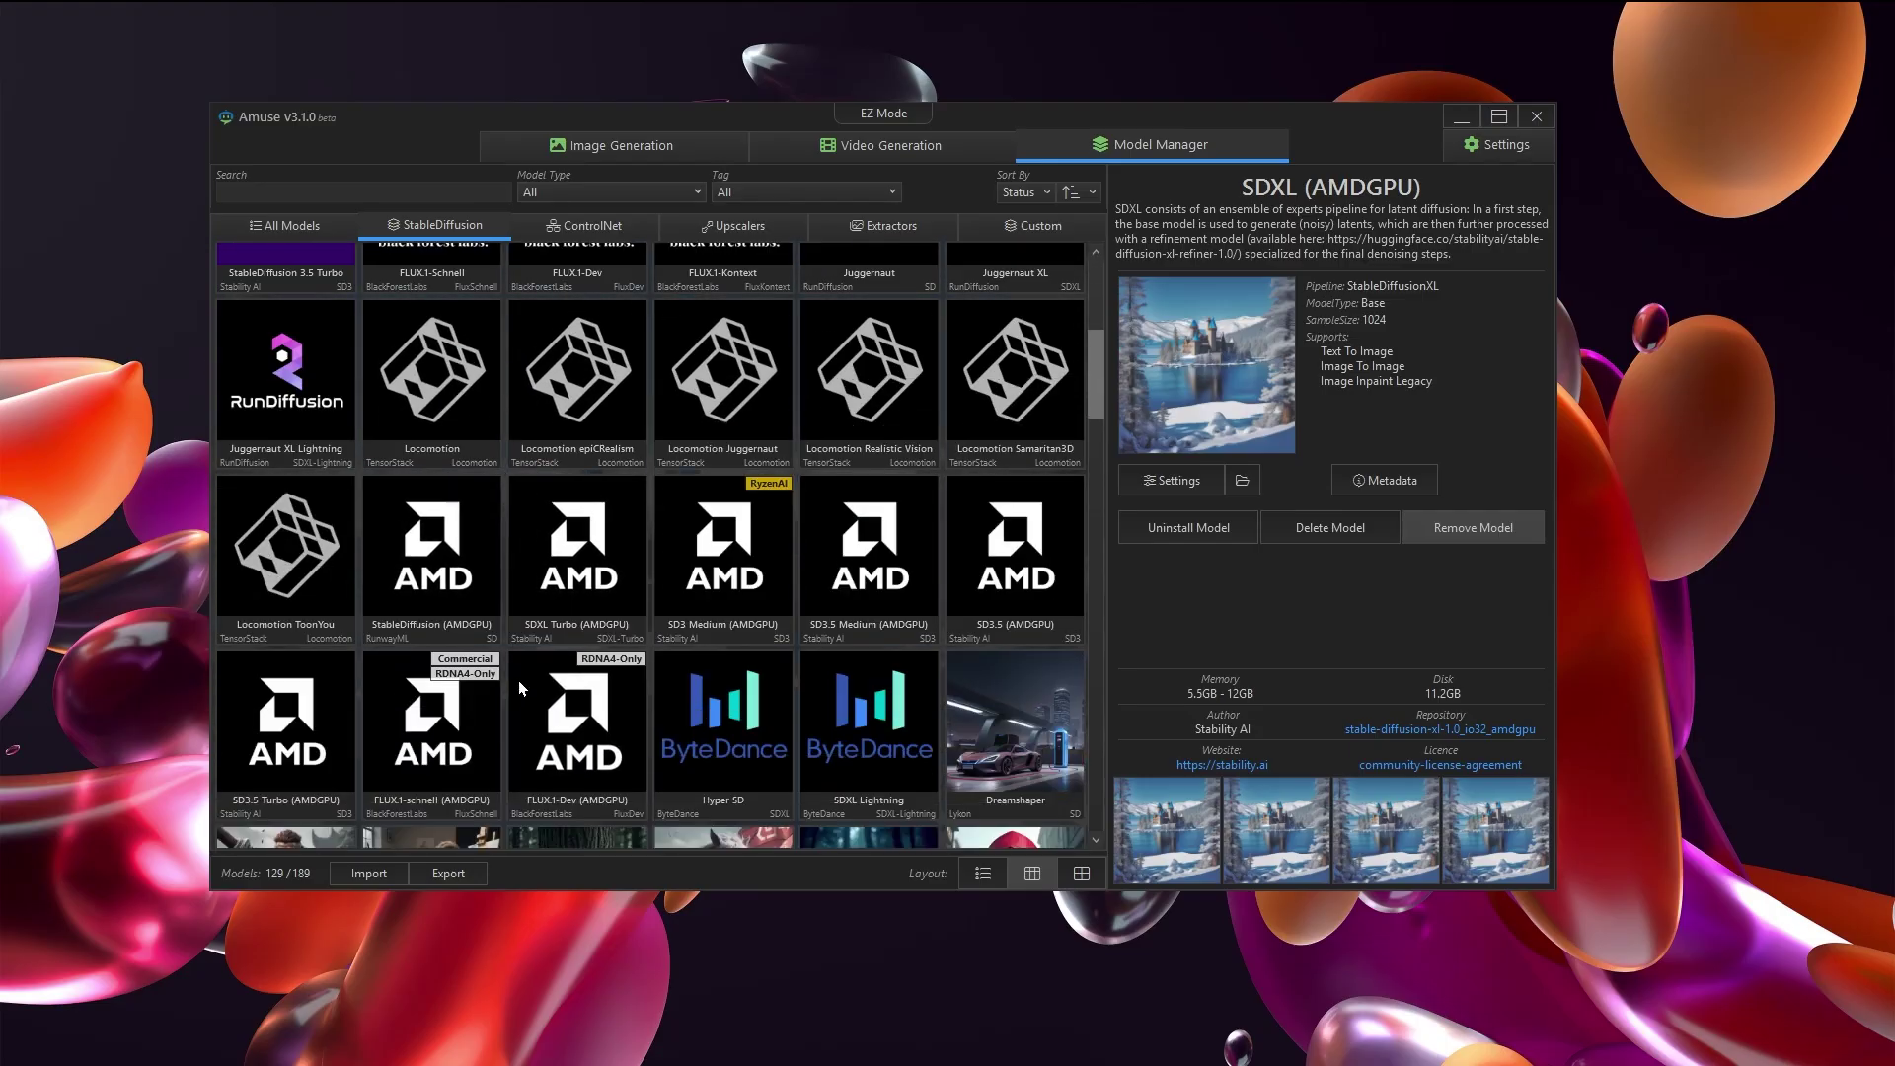
left_click(569, 556)
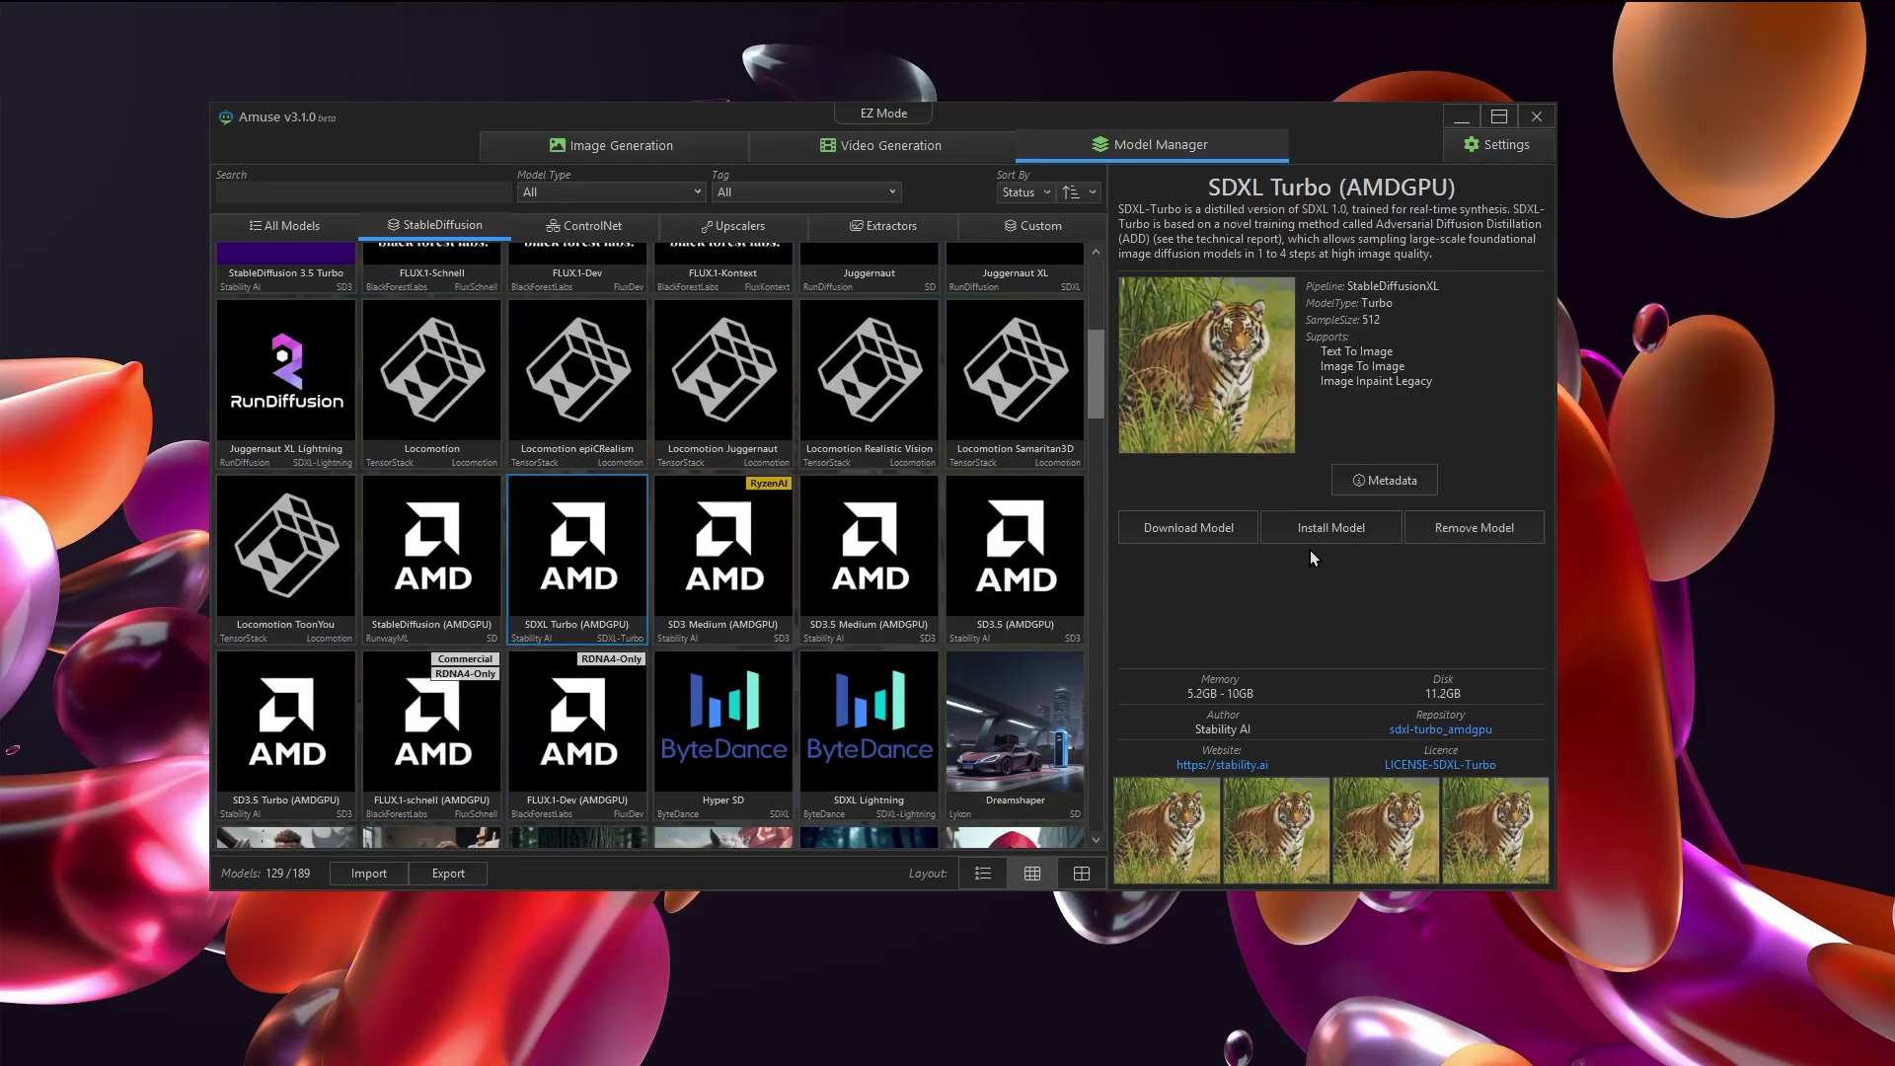
- Download SDXL Turbo (AMDGPU), accepting its licence terms and confirming with Continue
left_click(1193, 528)
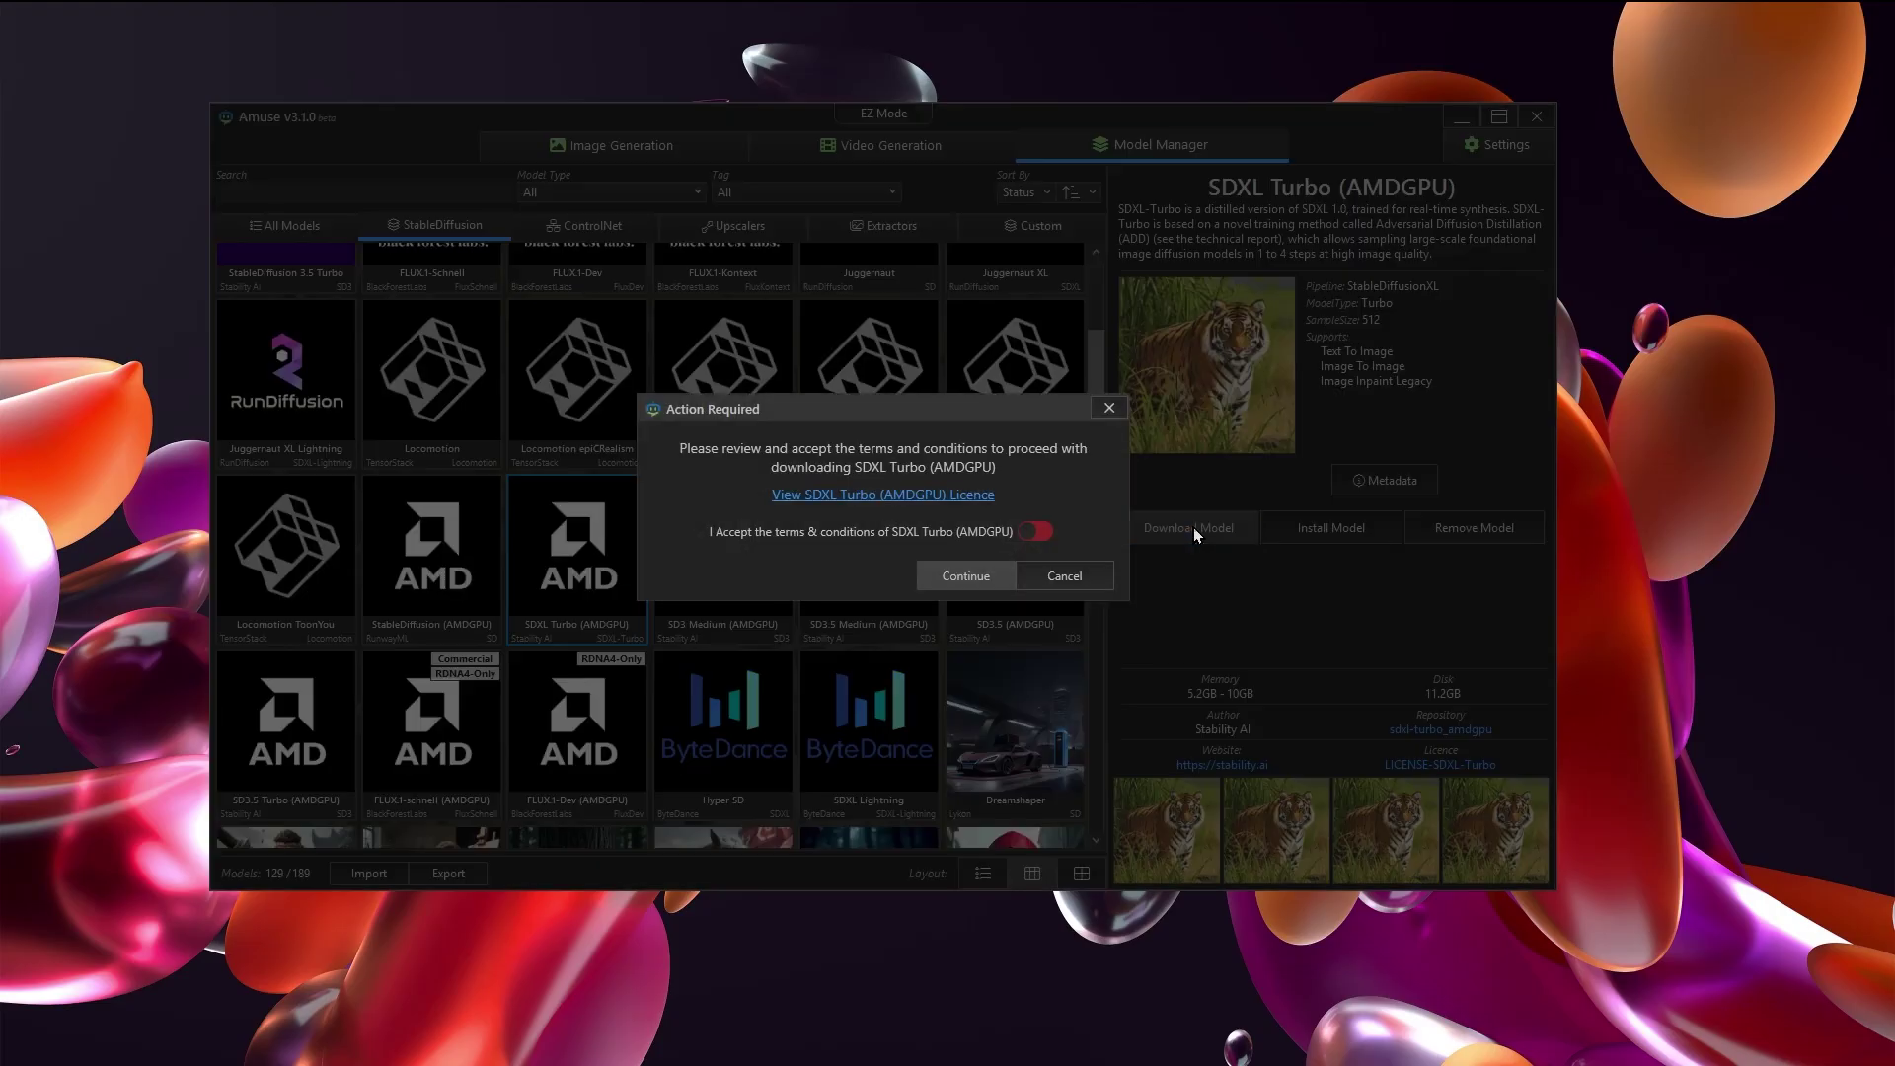
left_click(1032, 531)
left_click(973, 582)
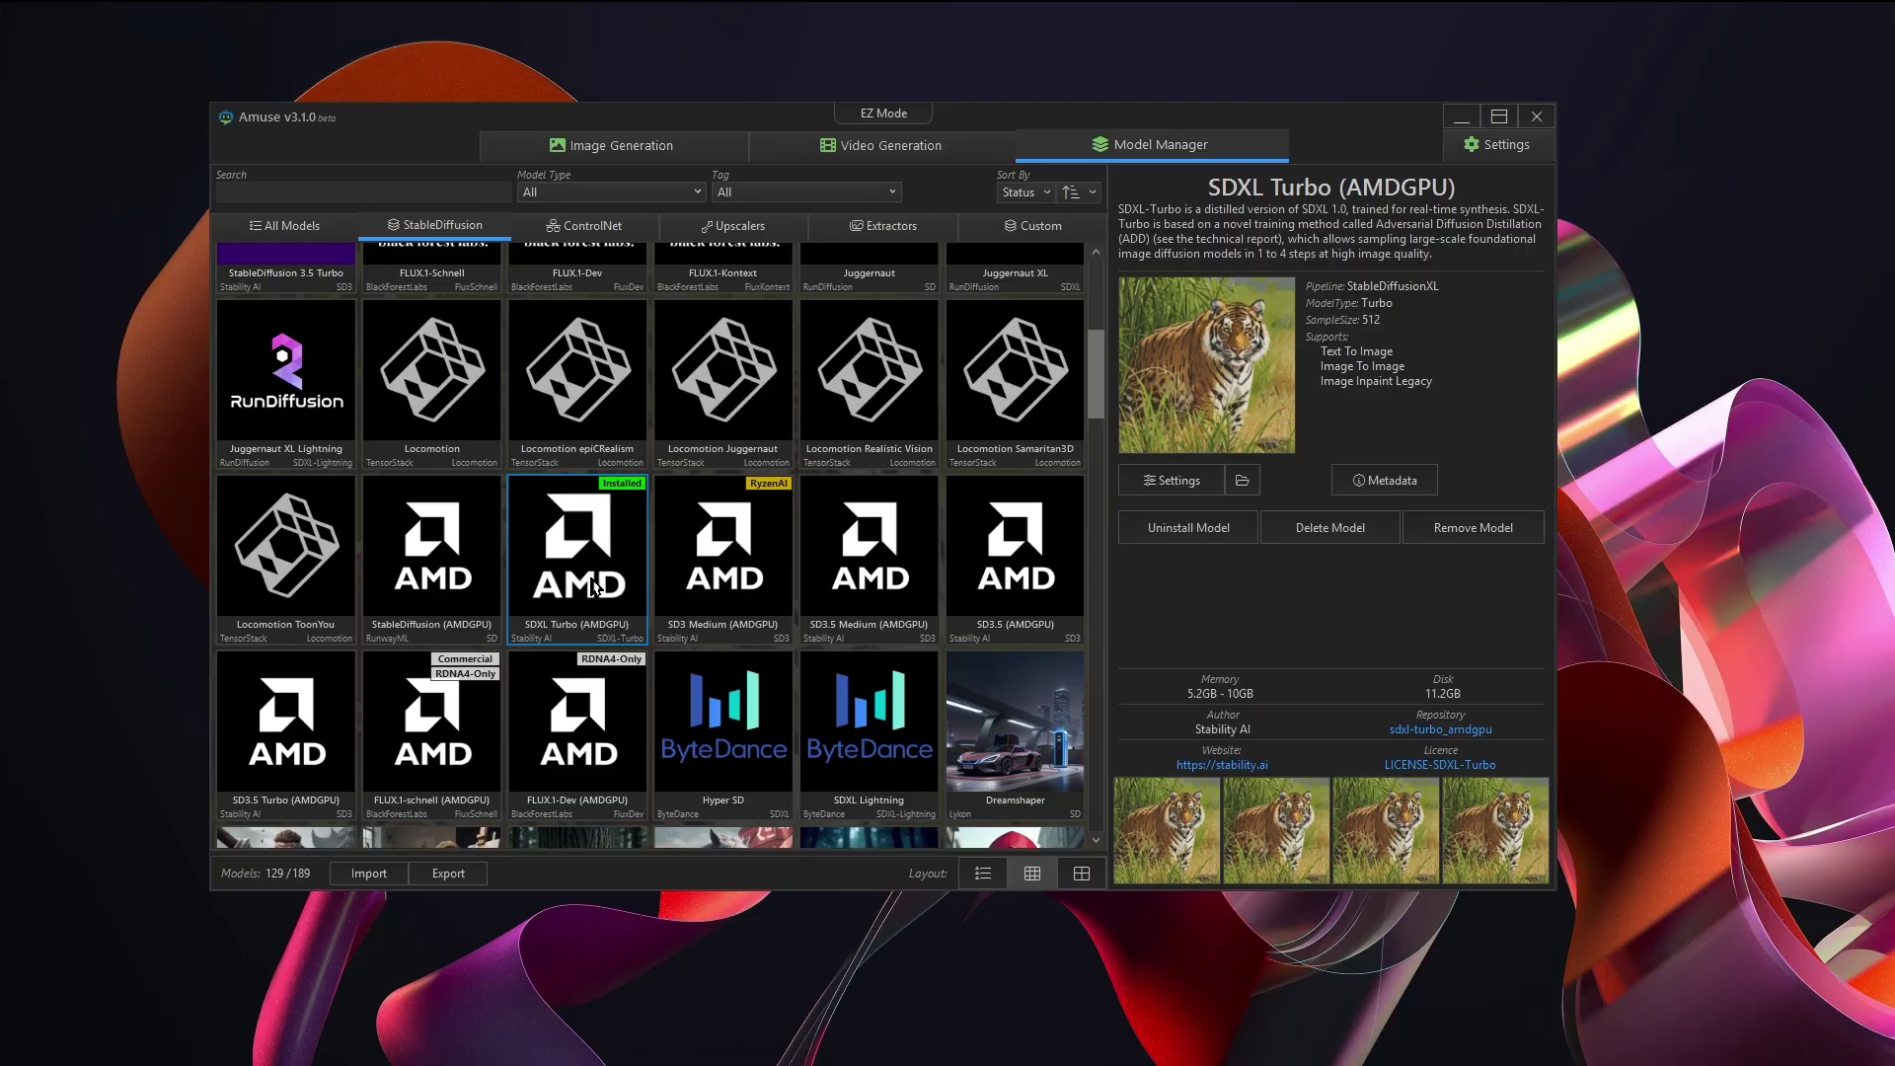
- Load SDXL (AMDGPU) in Image Generation and keep it selected in the Model Selector
left_click(680, 144)
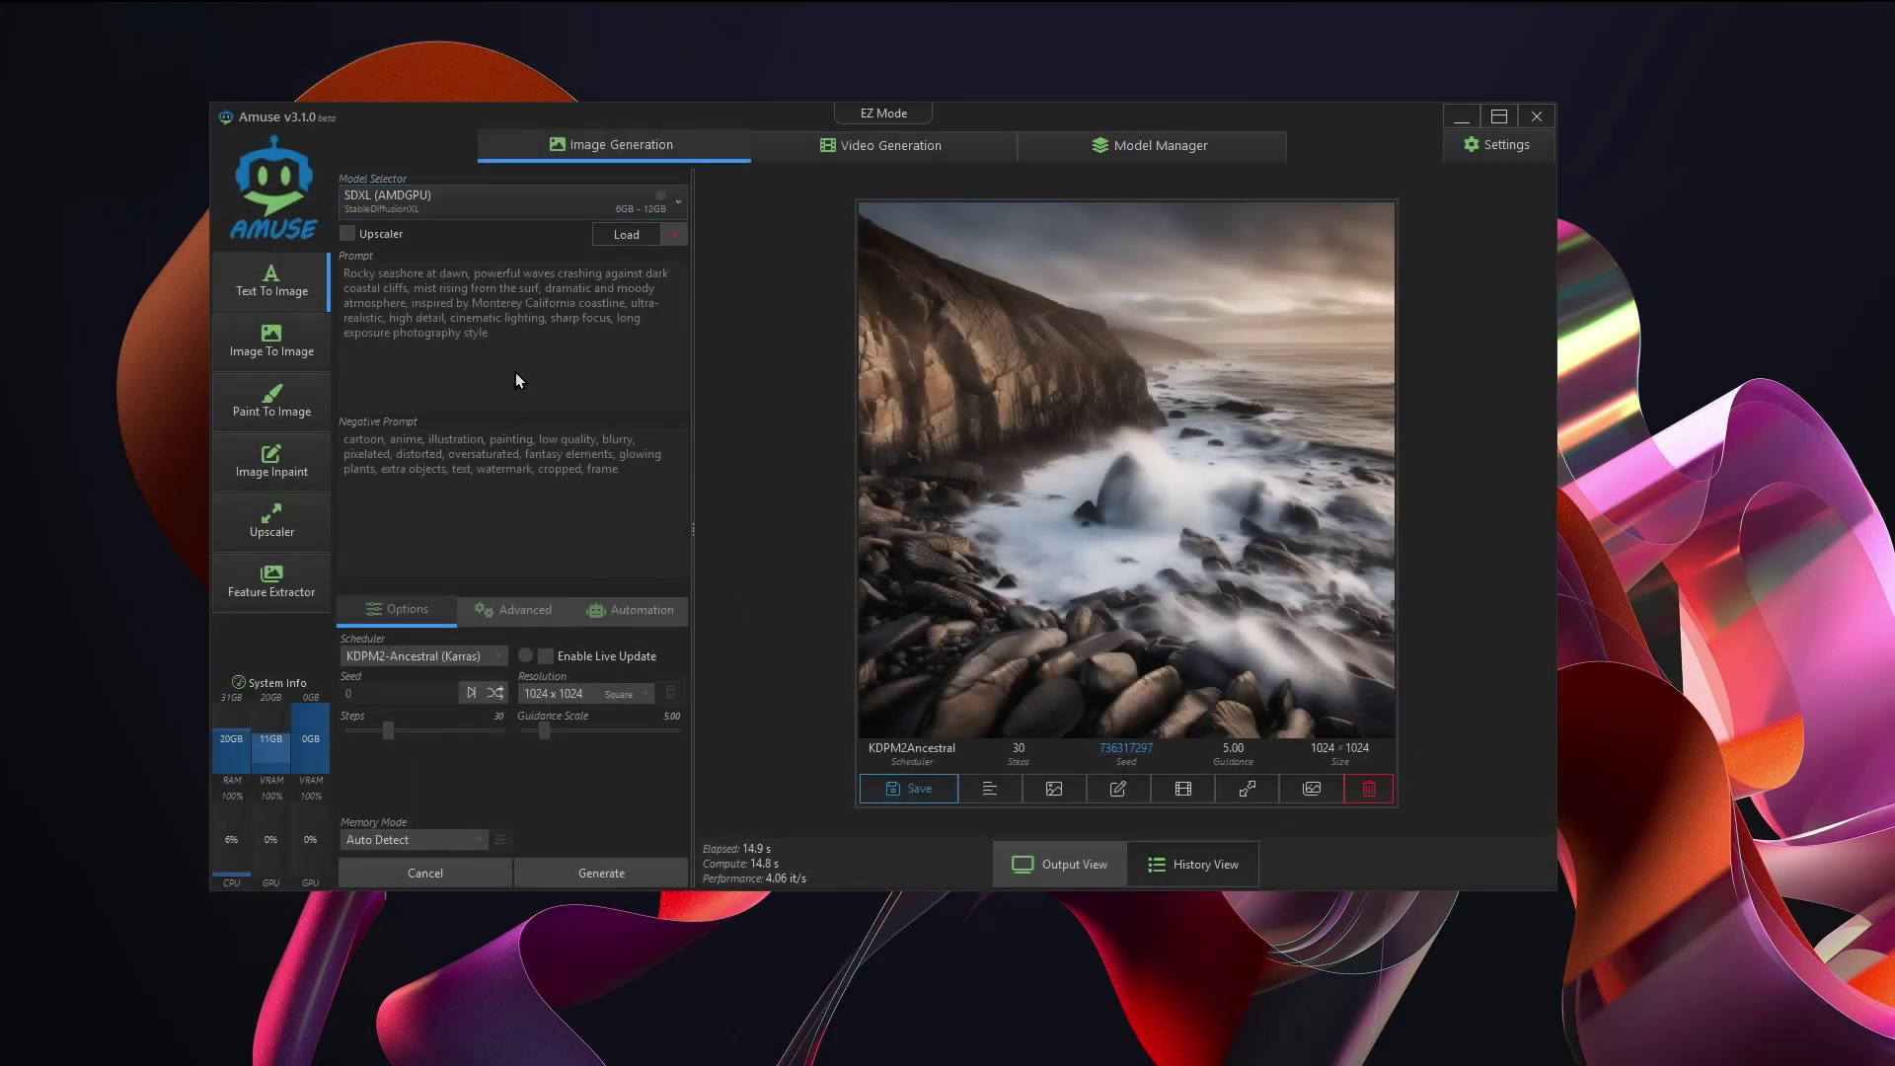
left_click(607, 241)
left_click(516, 208)
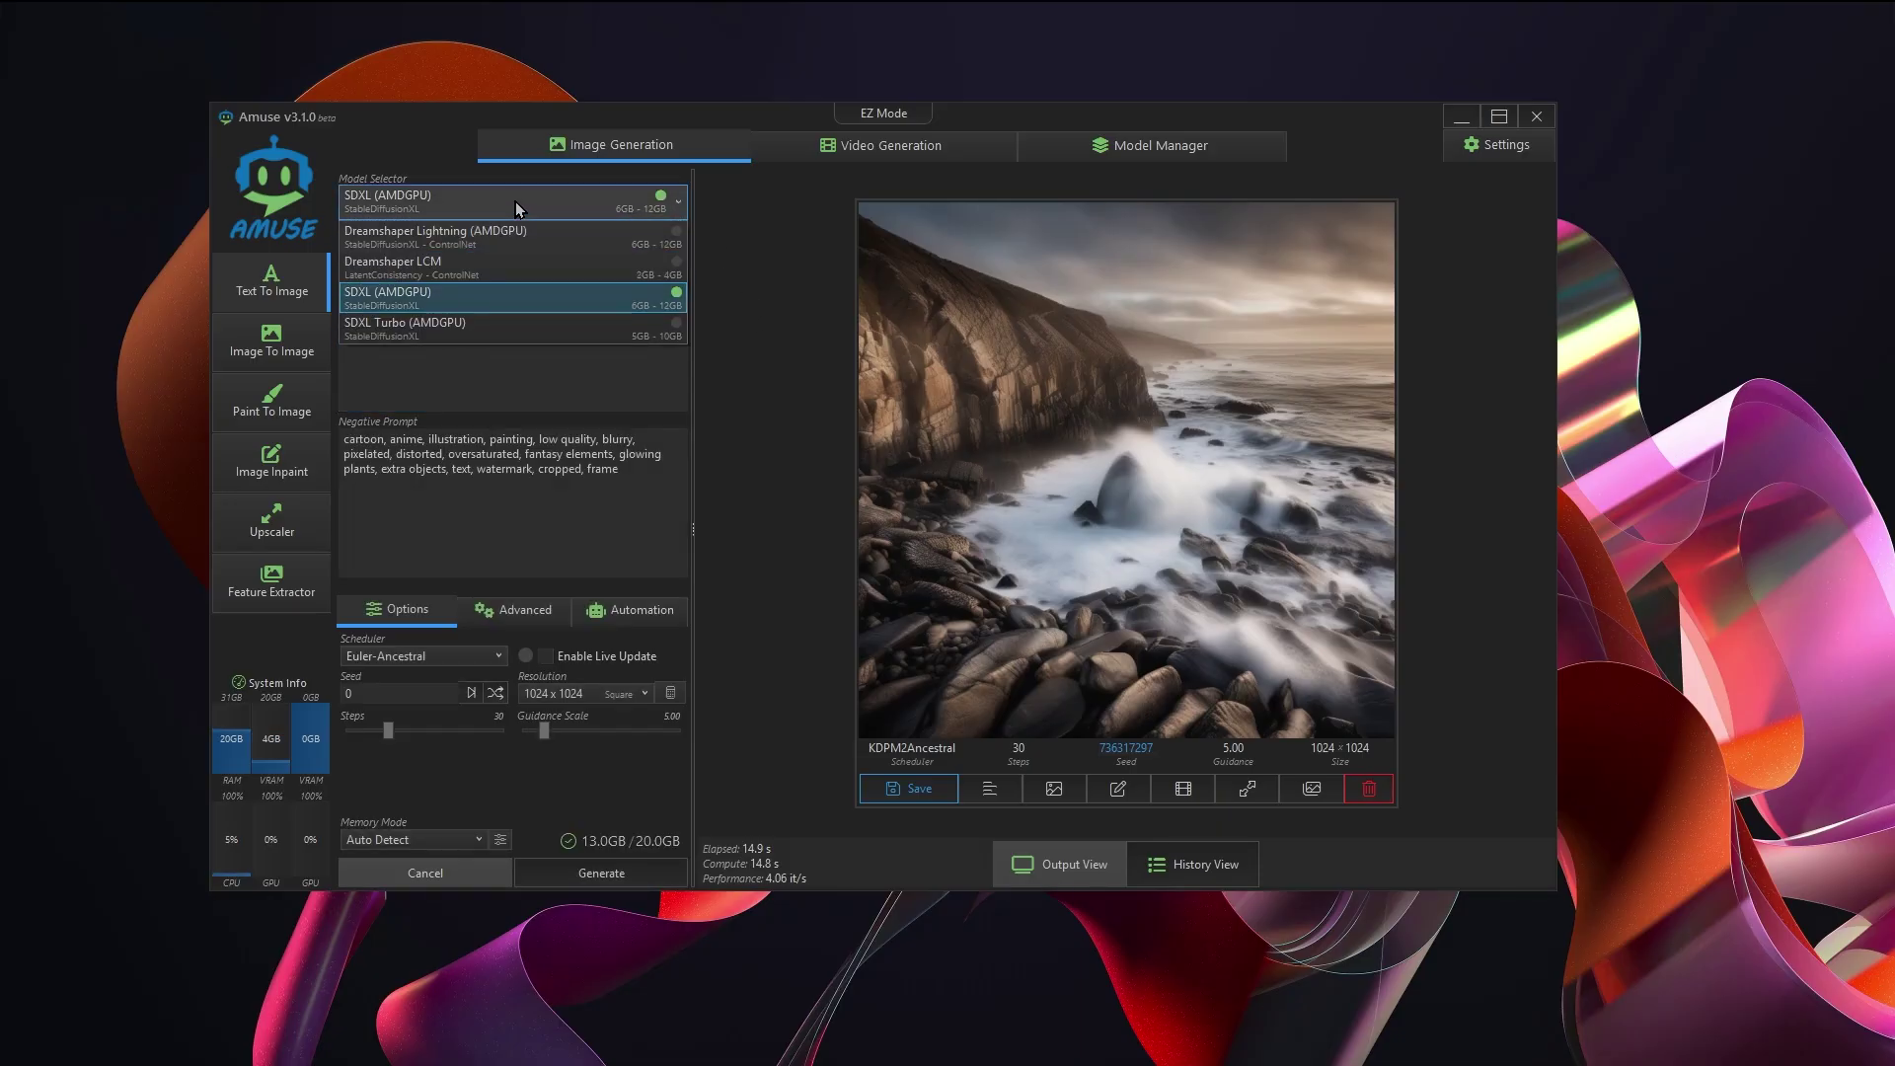
left_click(559, 204)
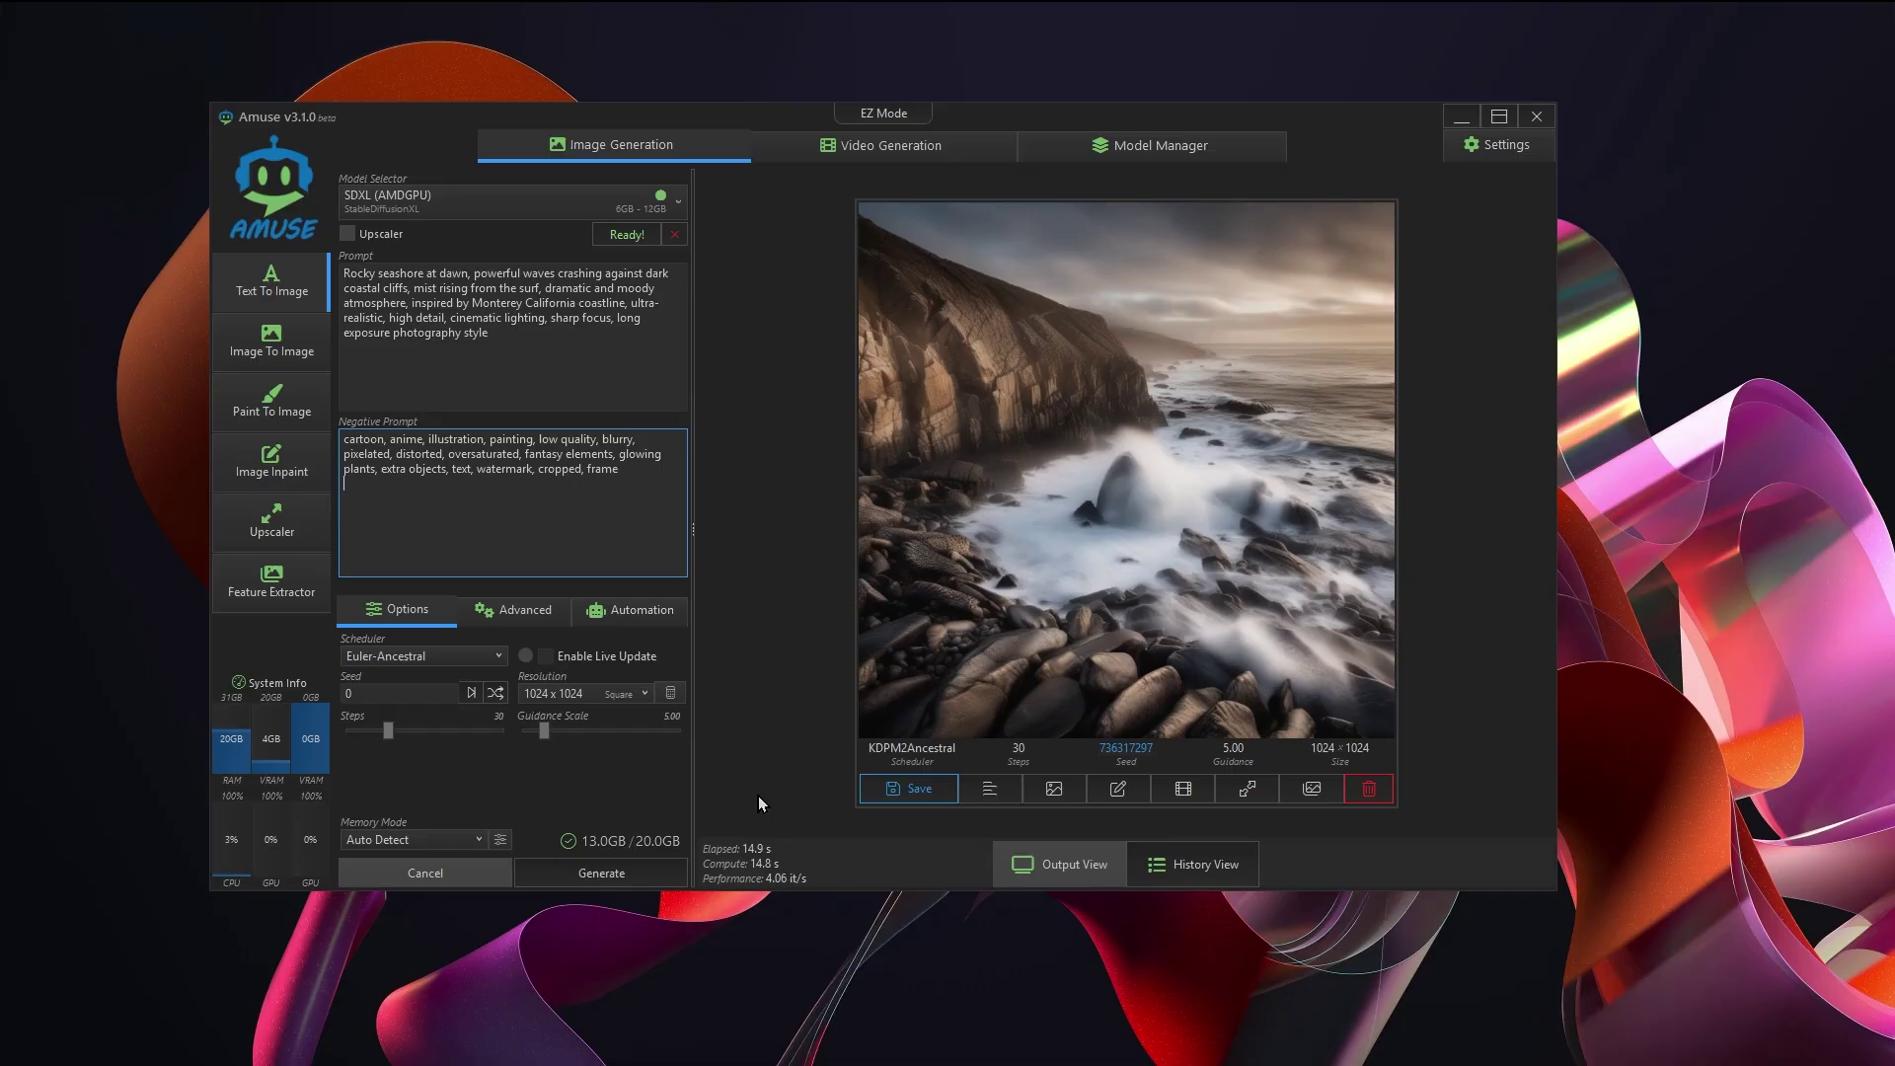
- In Video Generation, keep Locomotion CyberRealistic as the model and load it
left_click(886, 145)
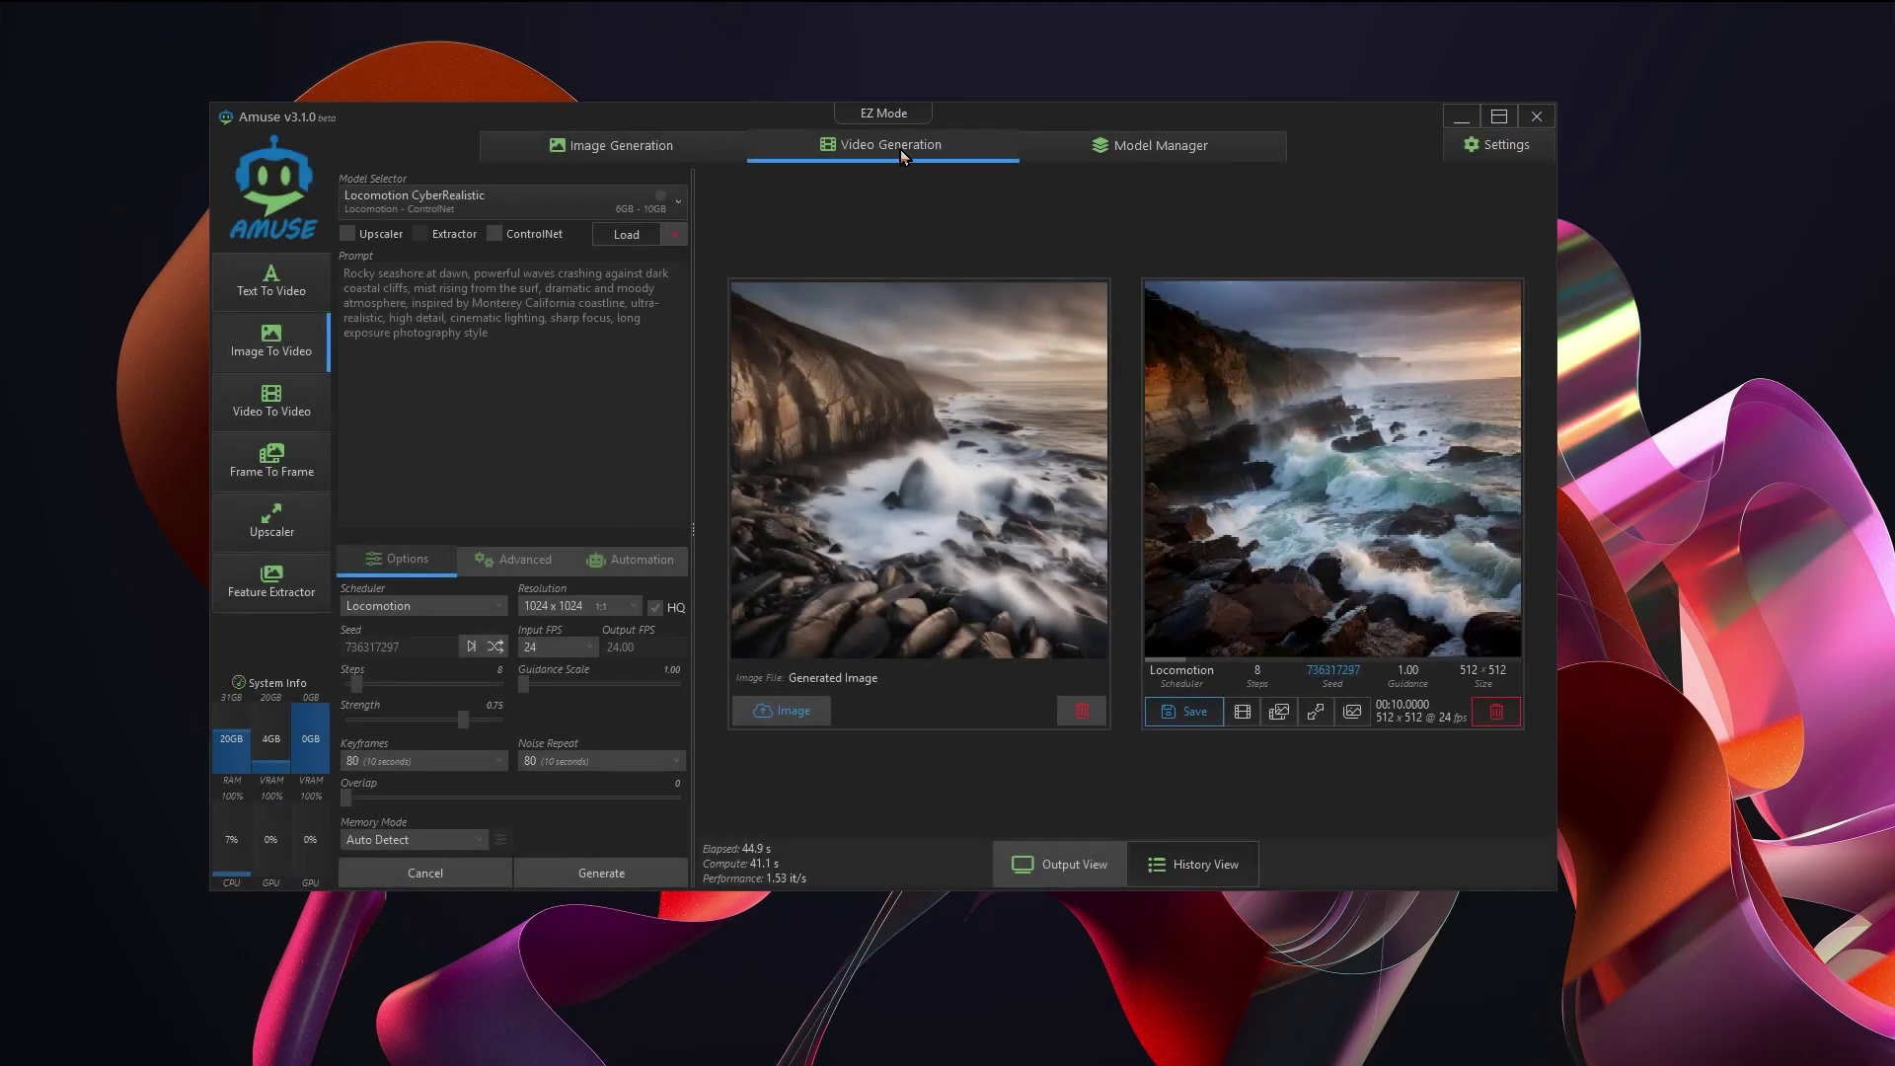
left_click(432, 201)
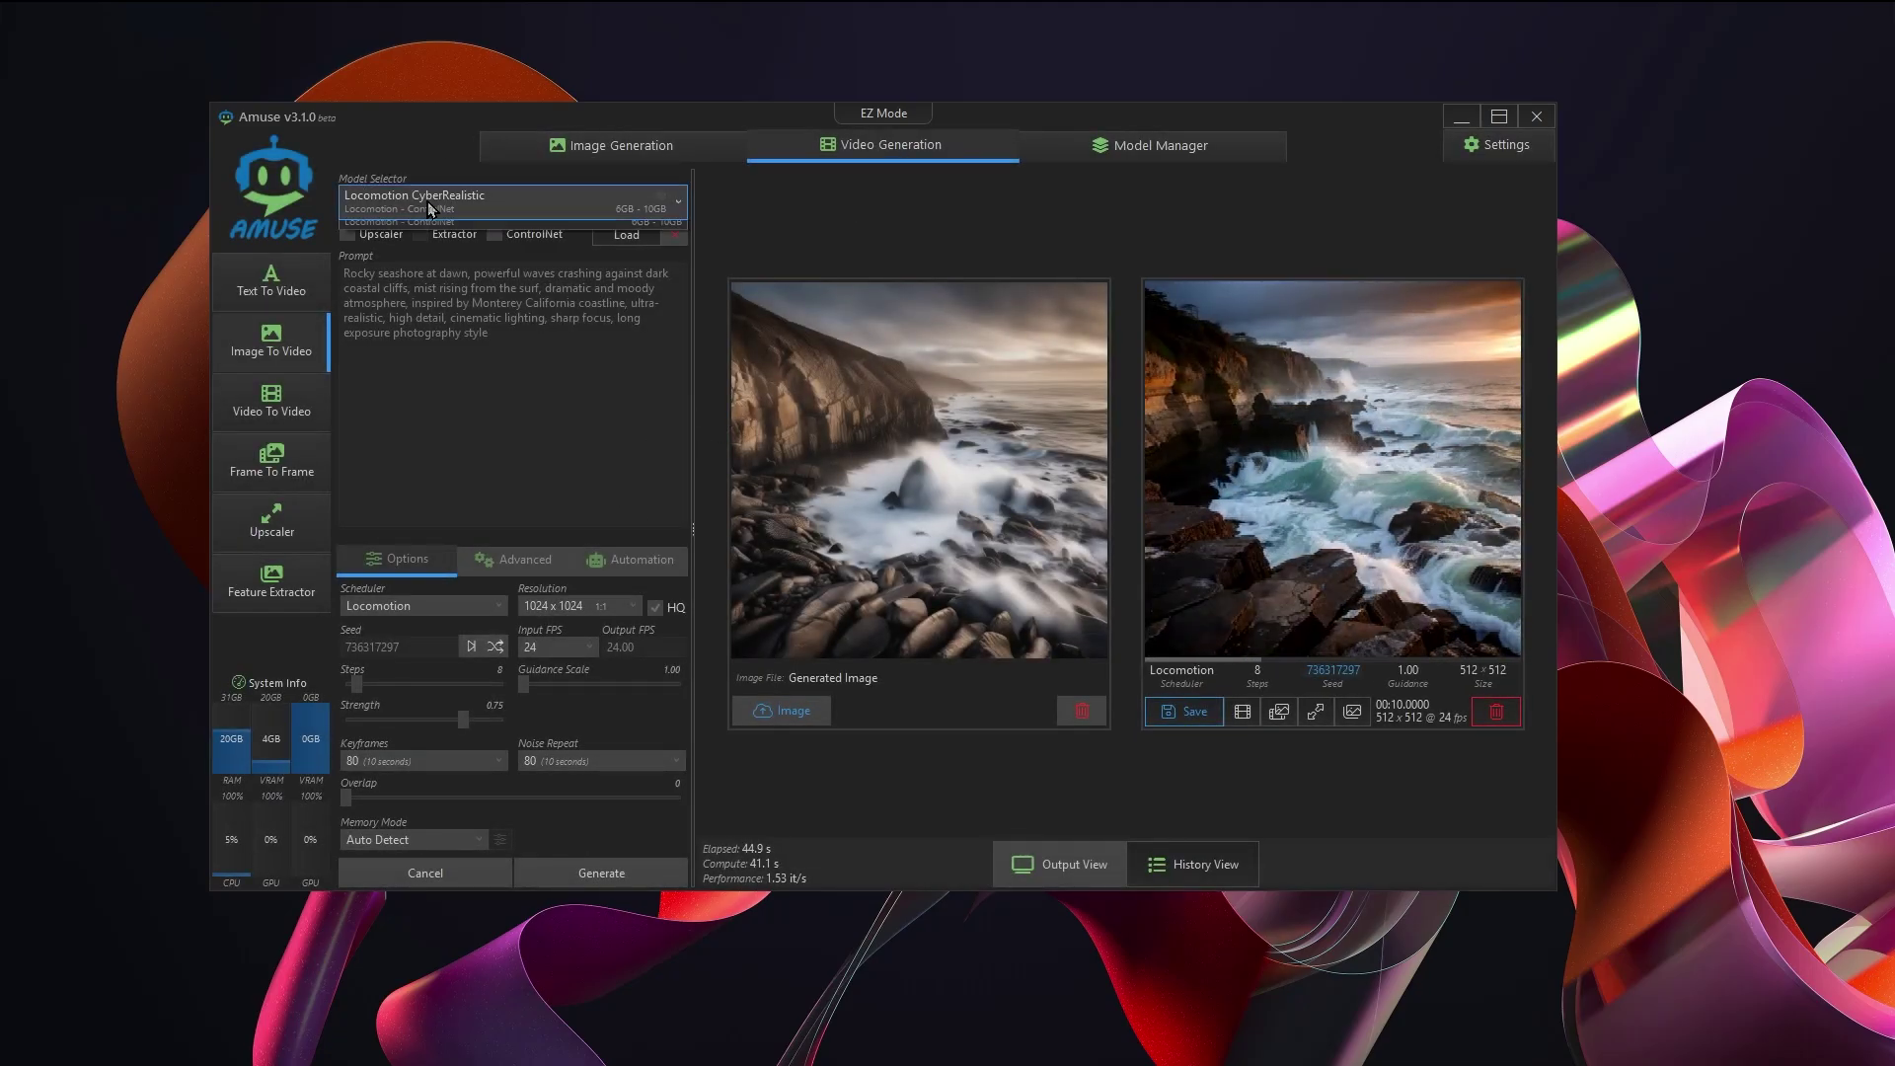
left_click(456, 237)
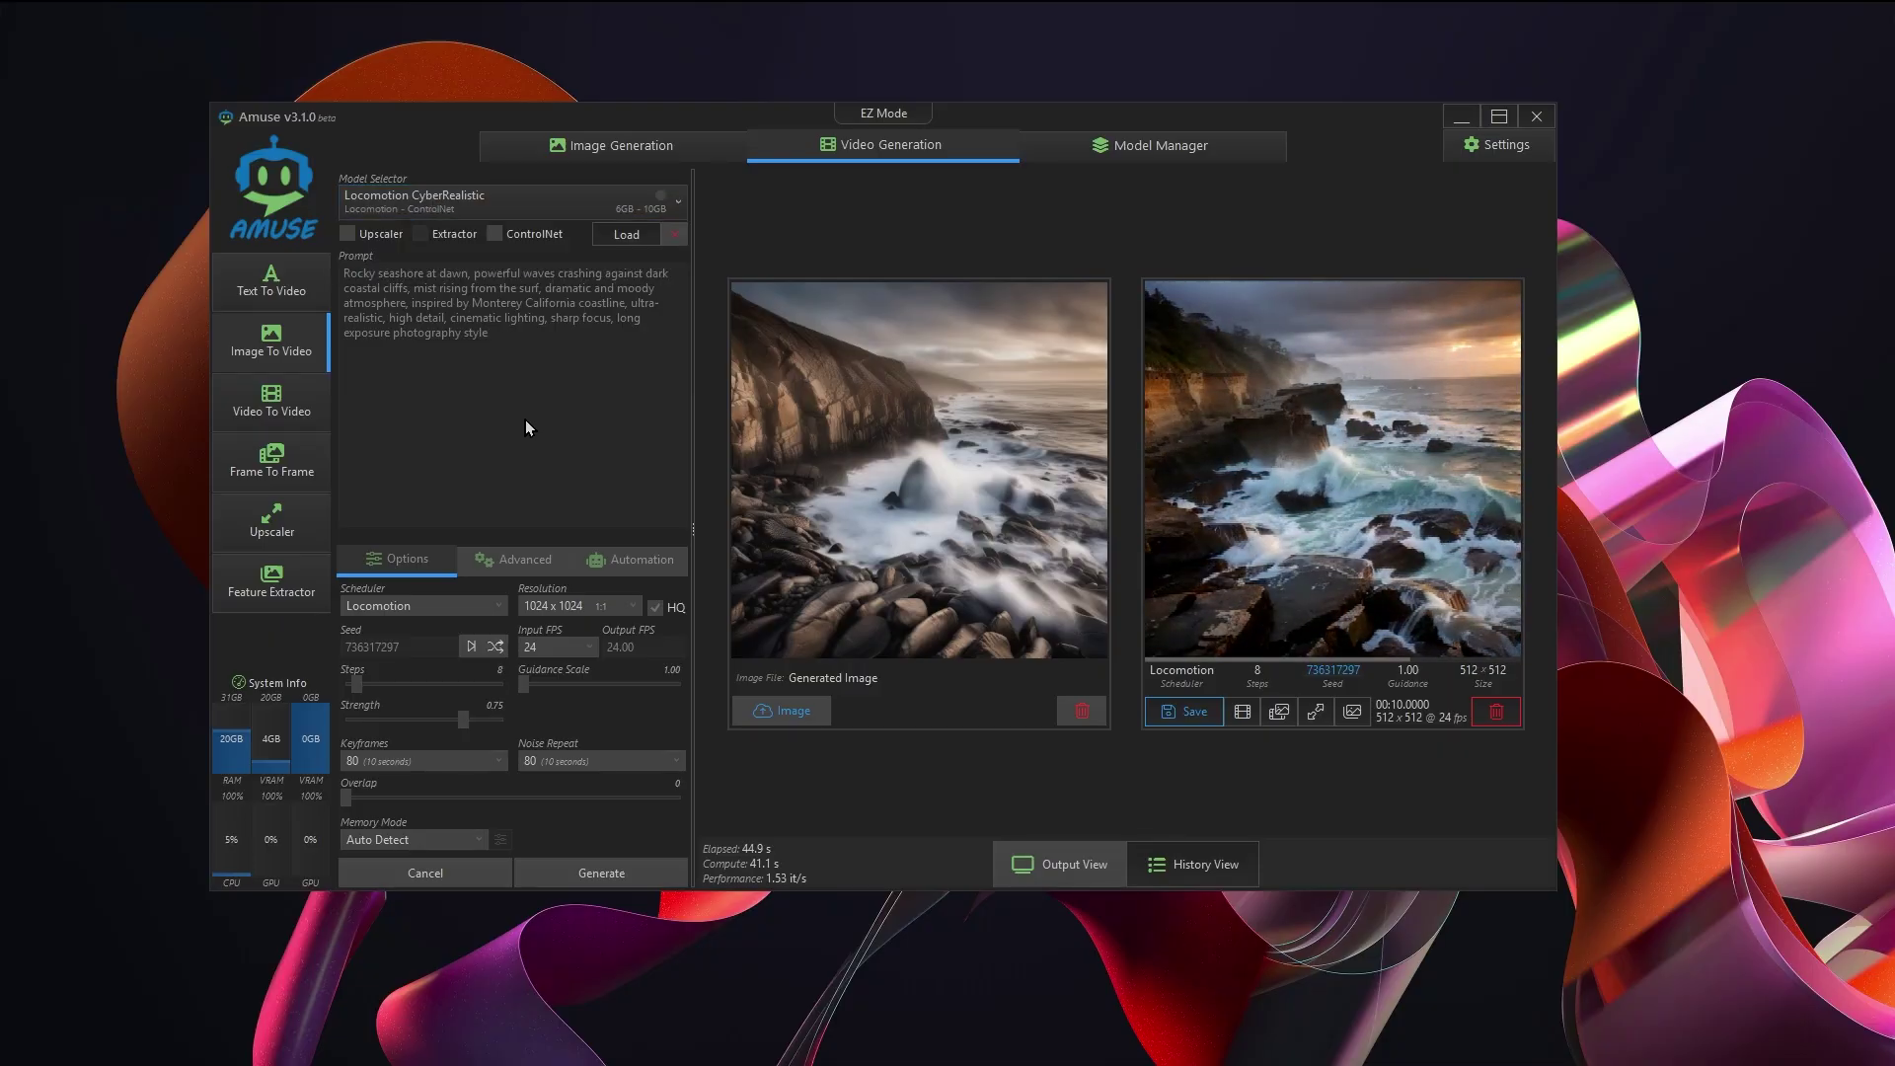
left_click(657, 237)
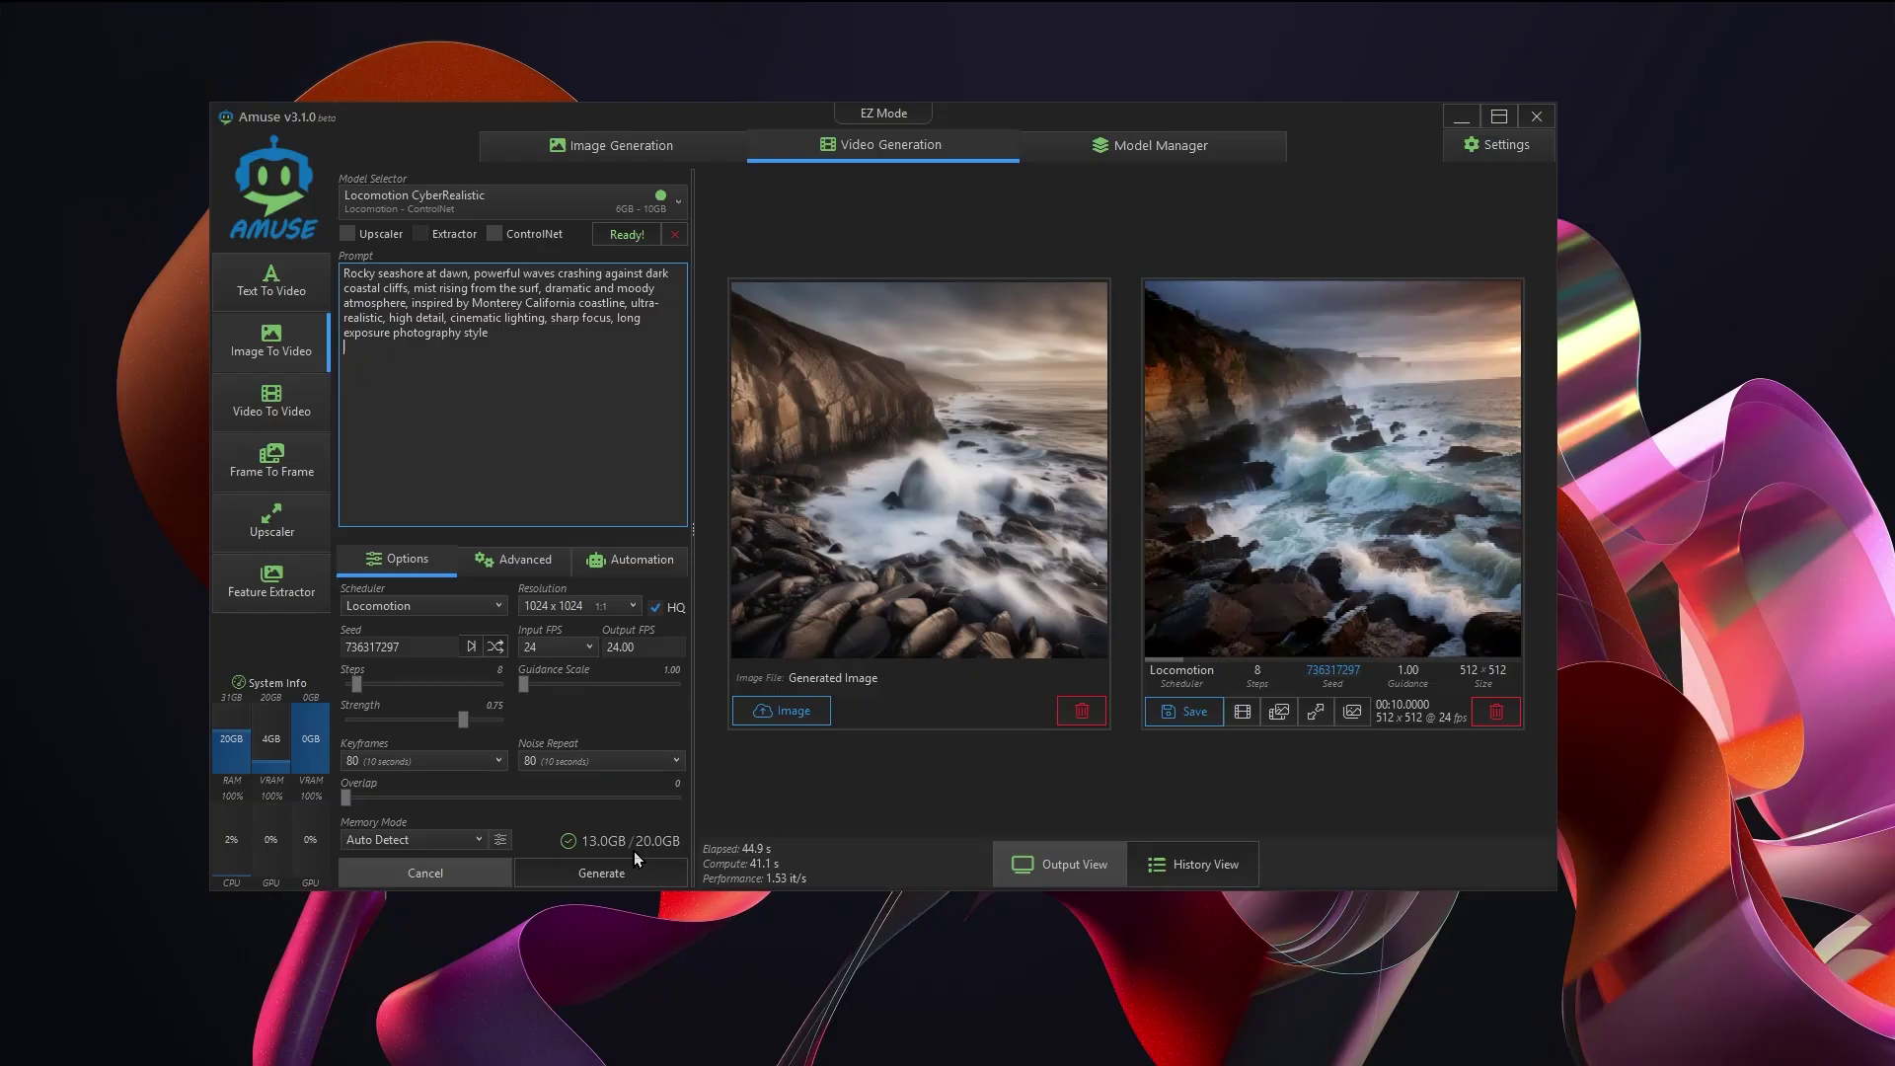
mouse_move(630, 846)
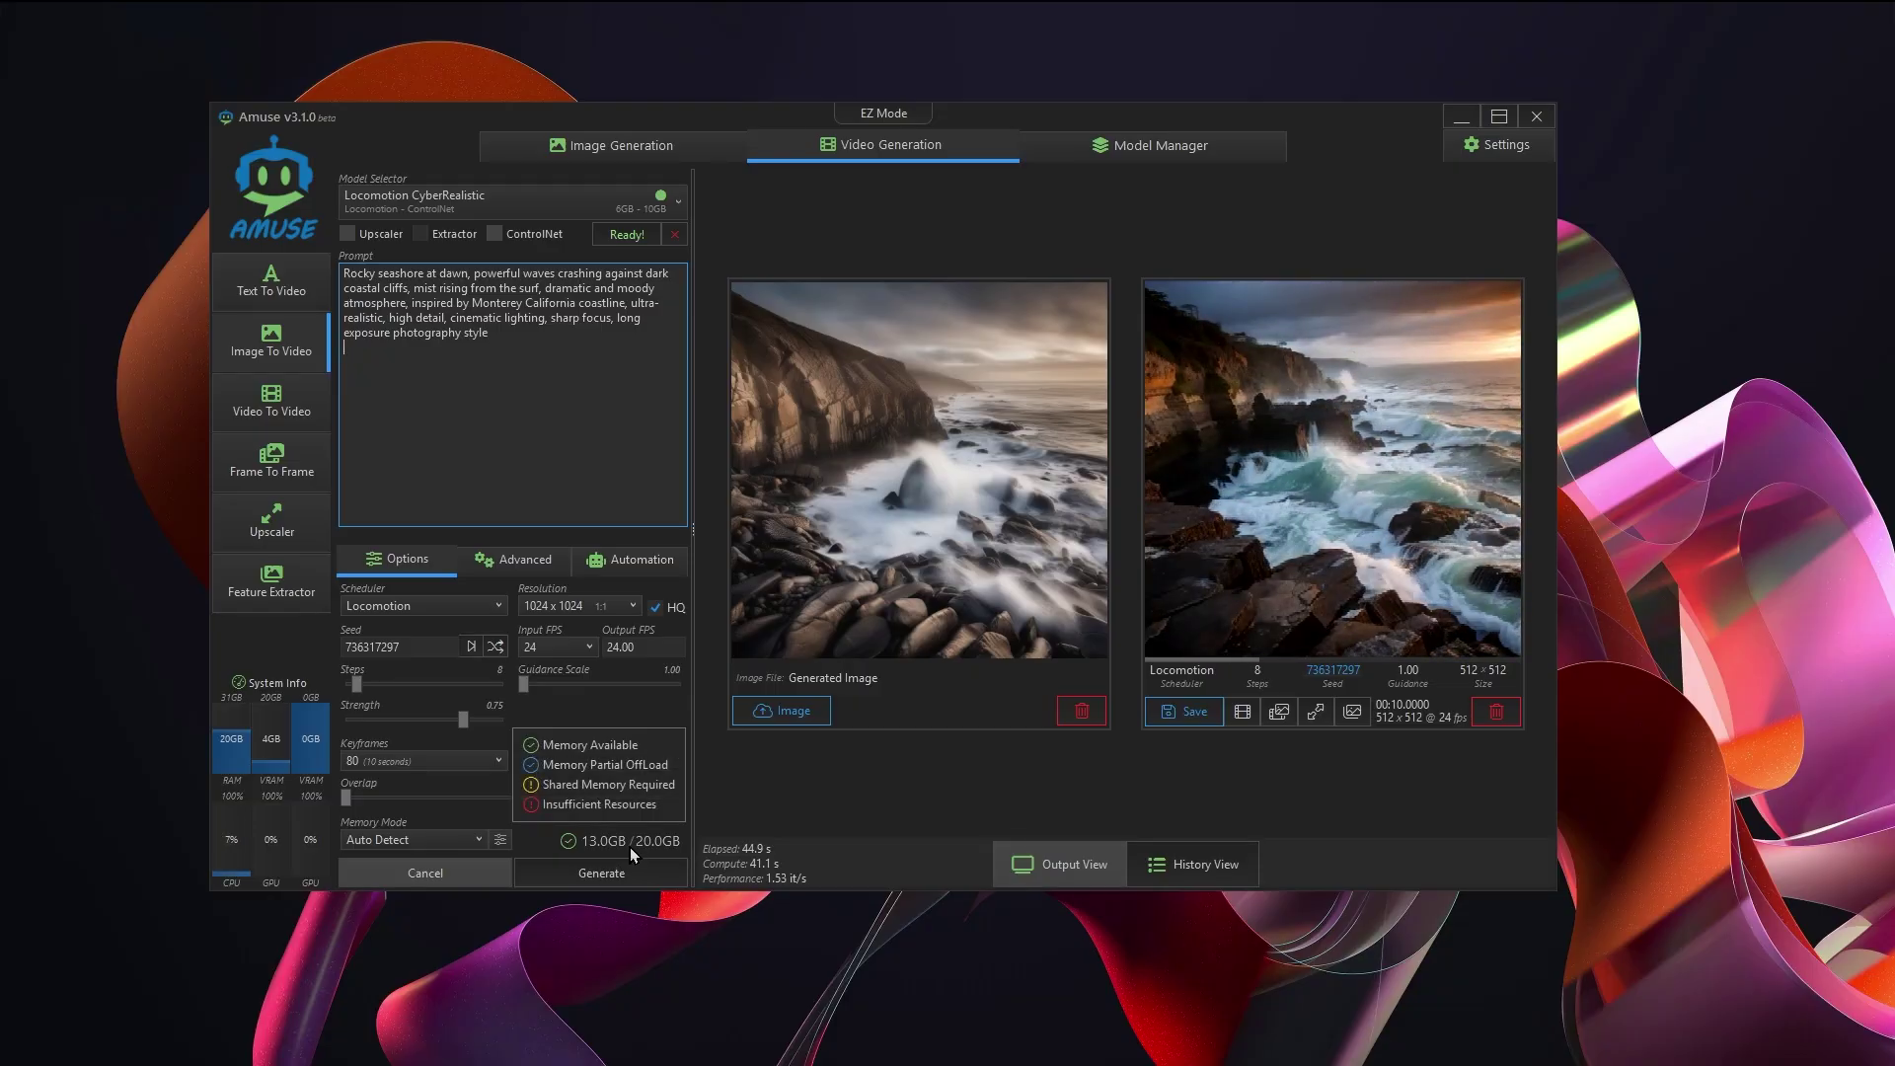